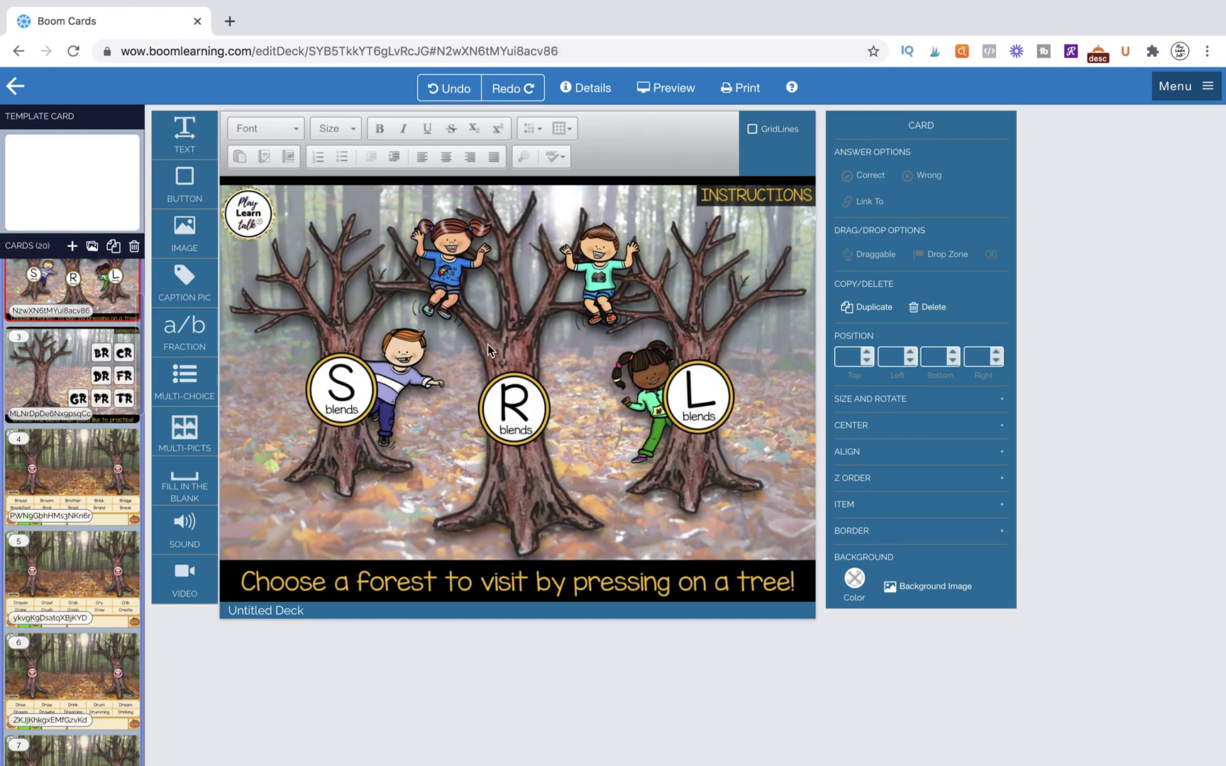
# Step: On the Fall Forest title card, cover START with an empty text box linked to card 2
pyautogui.scroll(2, 81, 321)
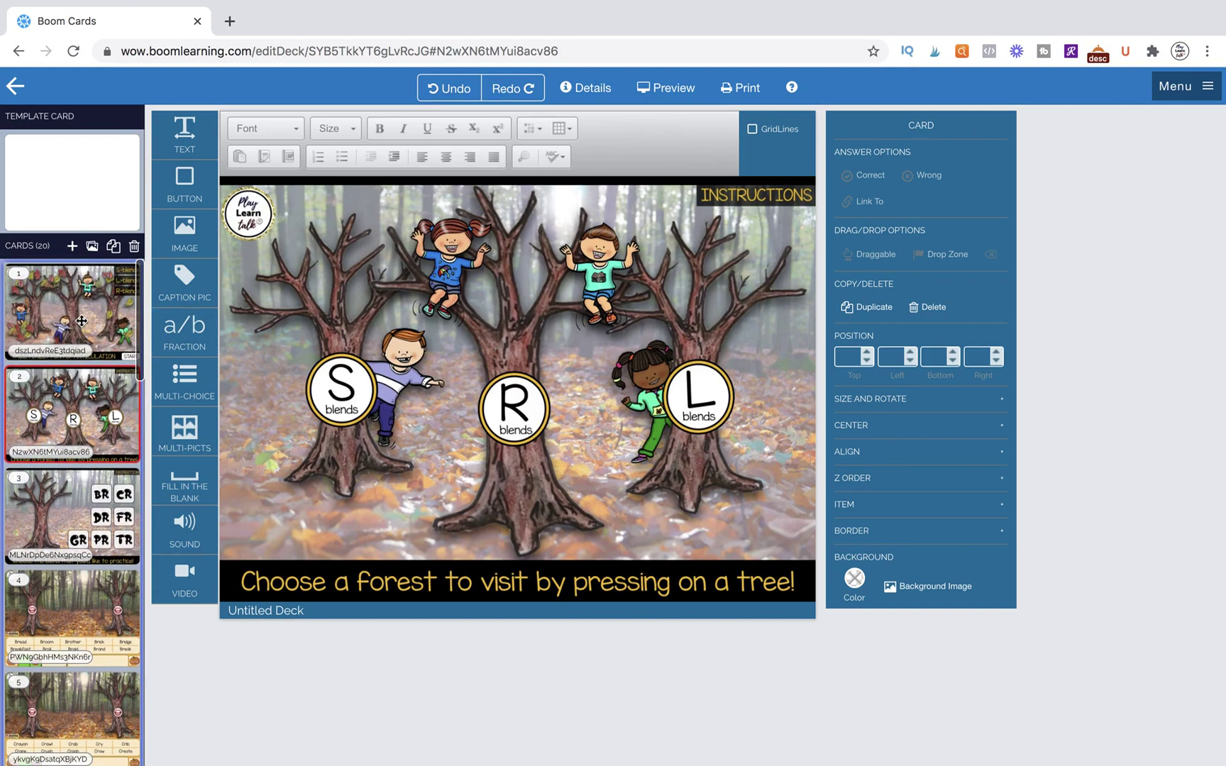
pyautogui.click(82, 320)
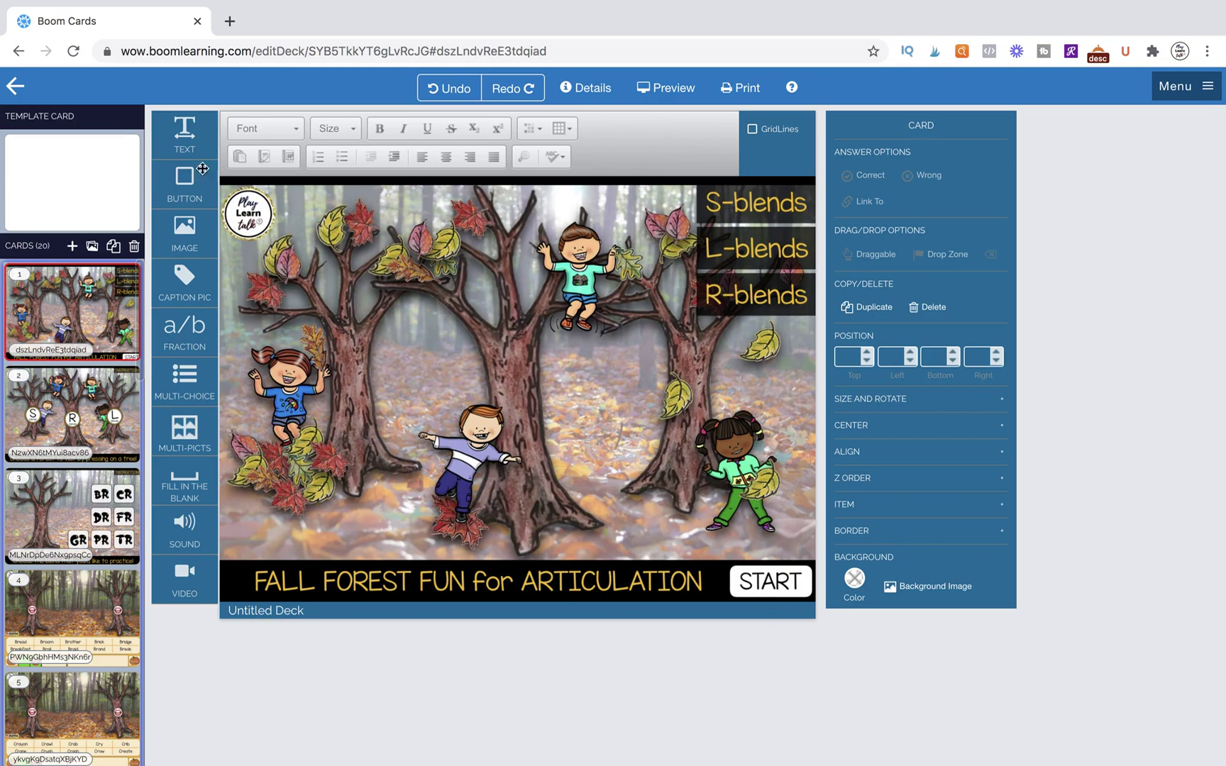
pyautogui.moveTo(185, 131); pyautogui.dragTo(441, 378)
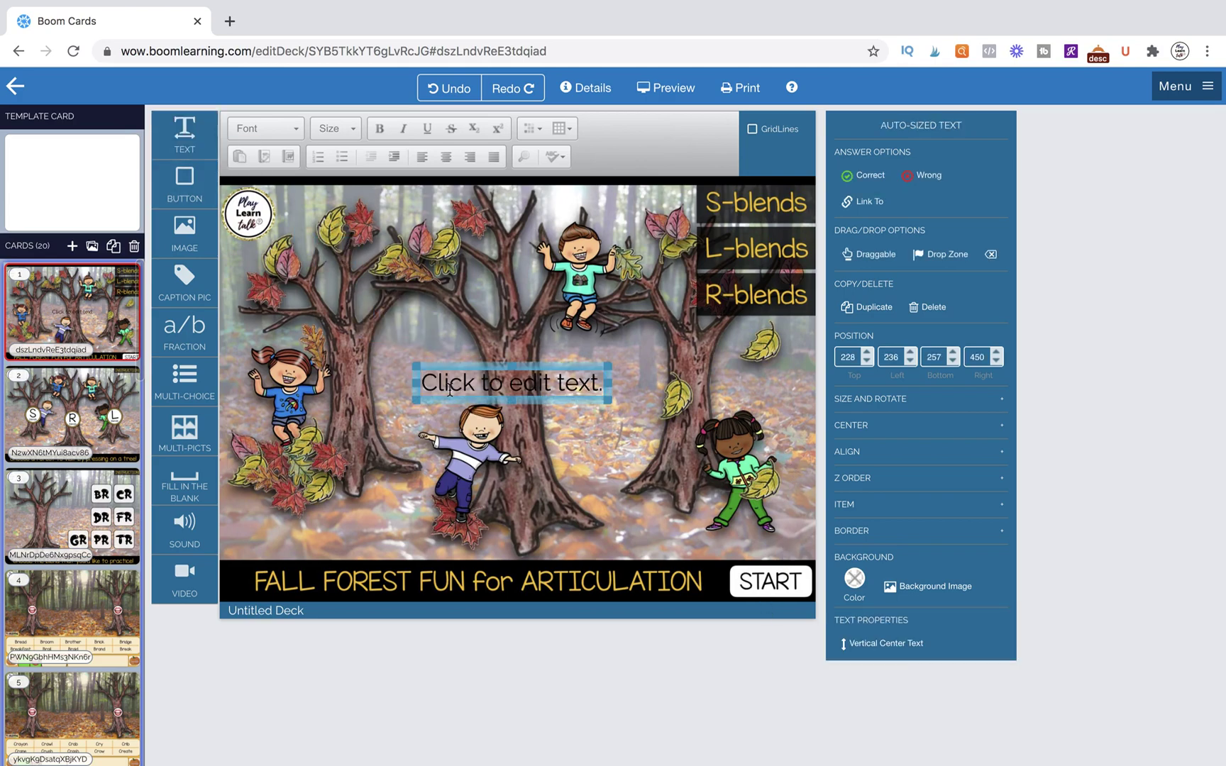
pyautogui.click(450, 388)
pyautogui.press('BackSpace')
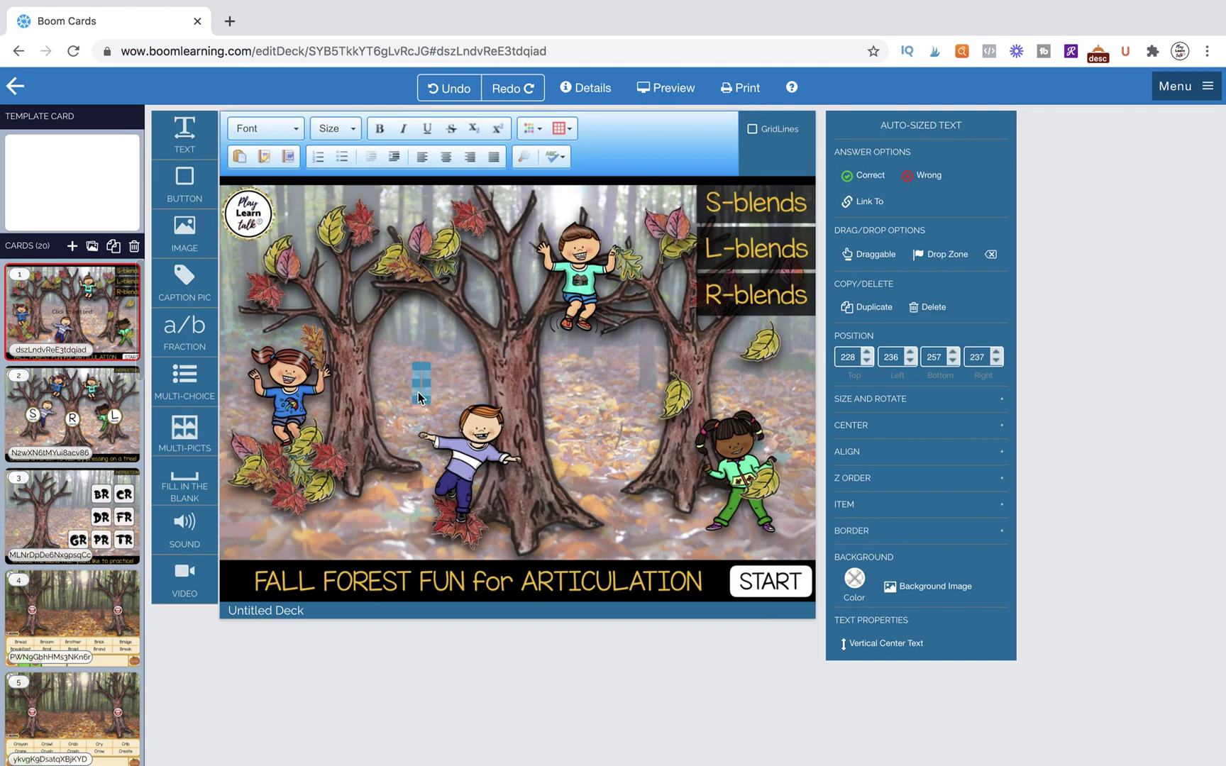
pyautogui.moveTo(425, 403); pyautogui.dragTo(813, 586)
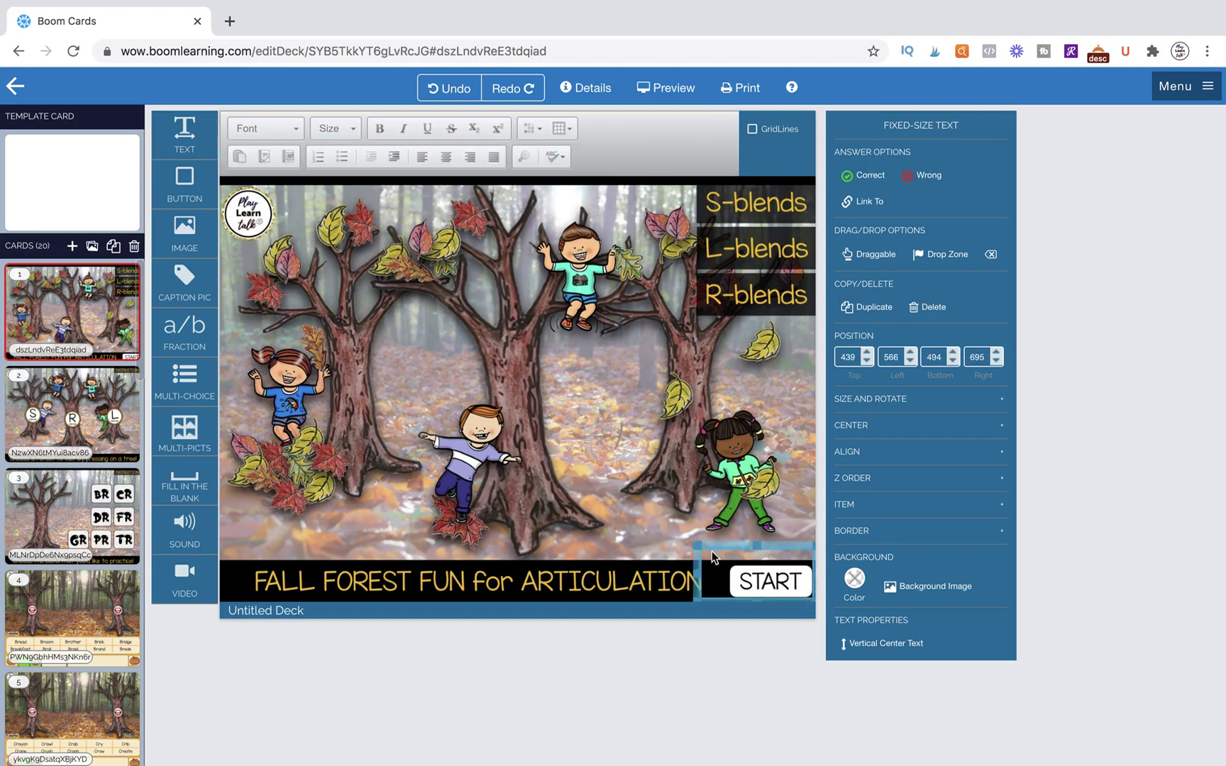
pyautogui.moveTo(699, 550); pyautogui.dragTo(727, 564)
pyautogui.click(867, 204)
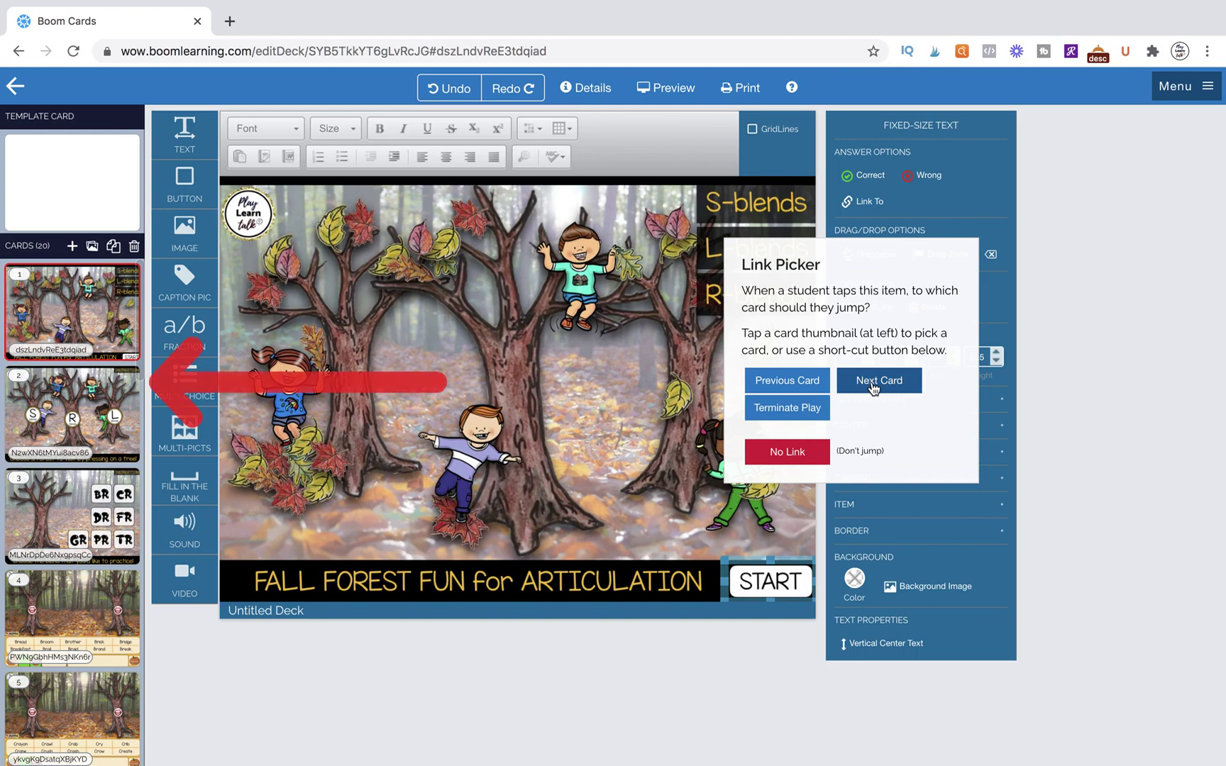
pyautogui.click(76, 406)
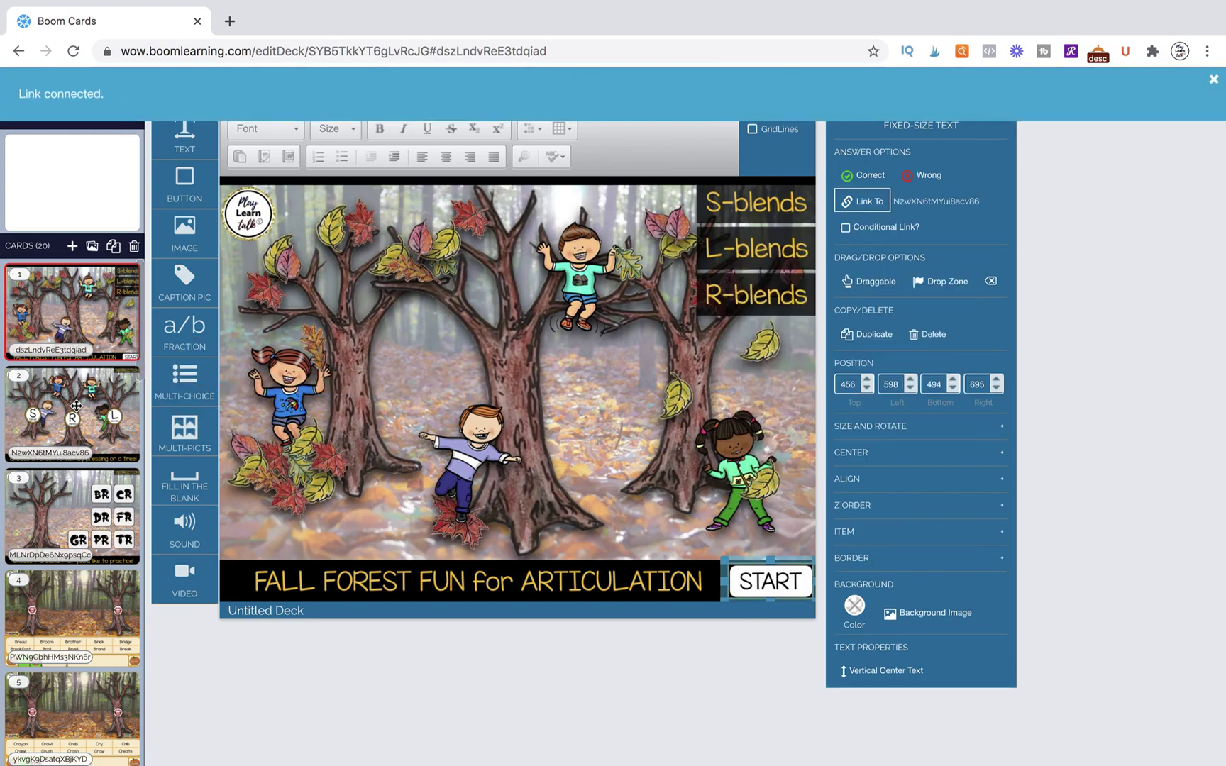
# Step: Open card 2, the forest card with the S, R and L blends circles
pyautogui.click(77, 406)
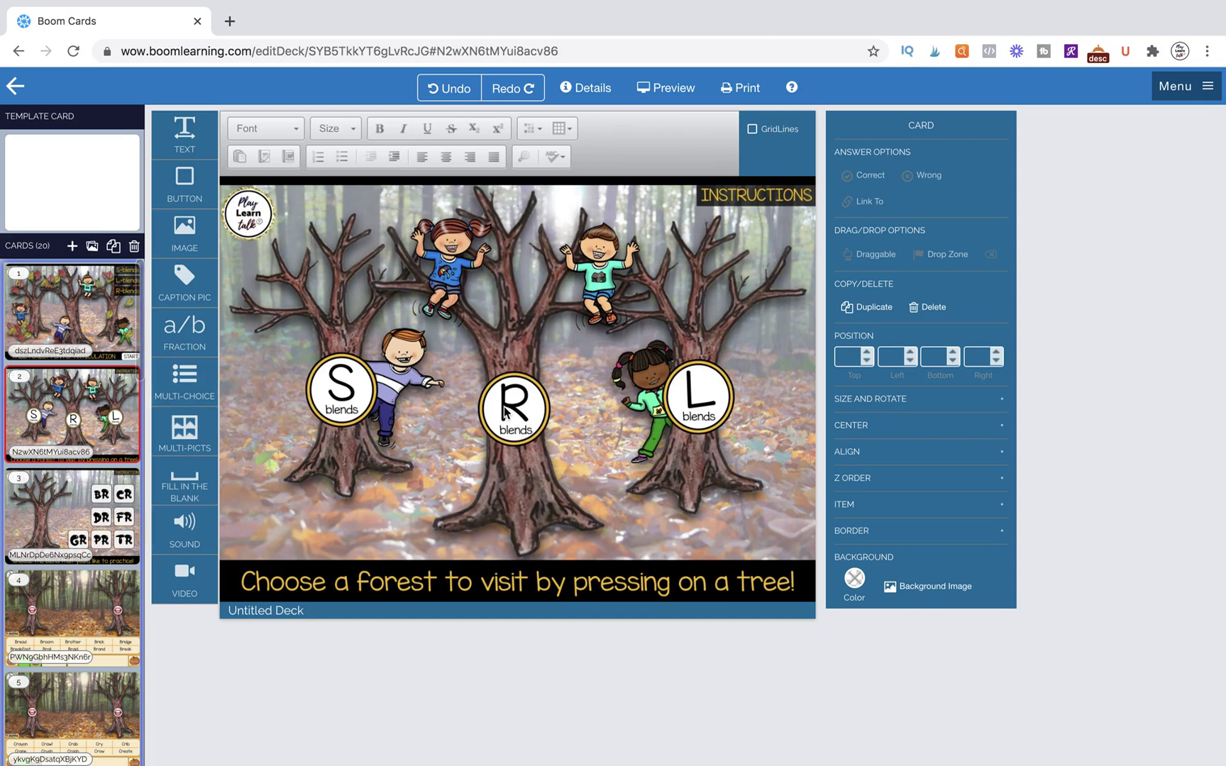
# Step: Add a text box over the Play Learn Talk logo linked to card 1, plus another new text box
pyautogui.moveTo(184, 133); pyautogui.dragTo(288, 250)
pyautogui.click(447, 321)
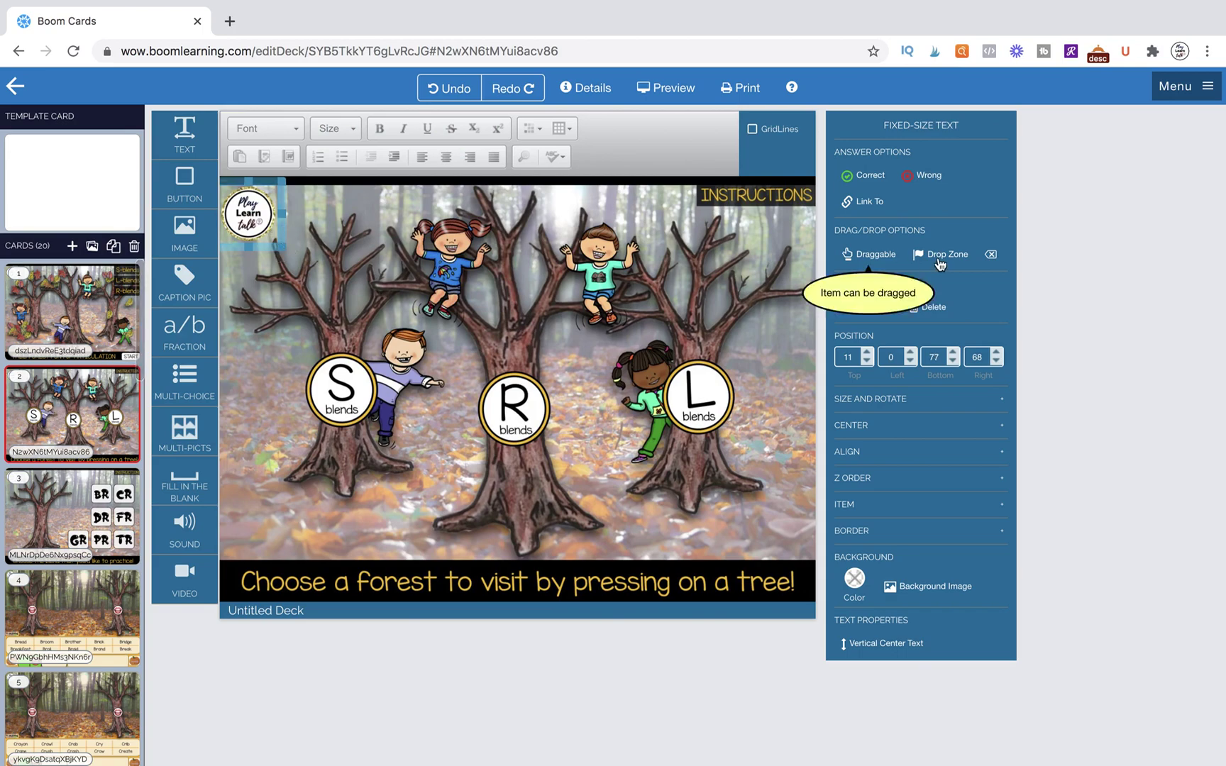
pyautogui.click(852, 204)
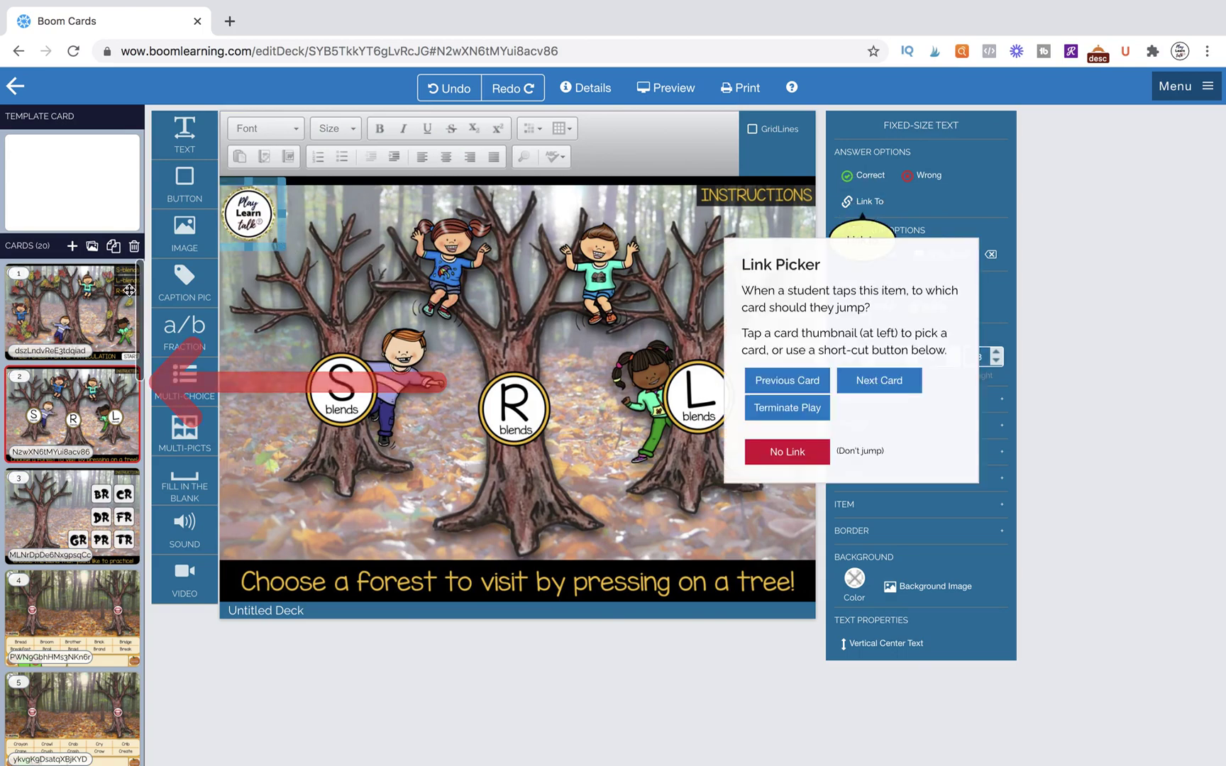
pyautogui.click(89, 295)
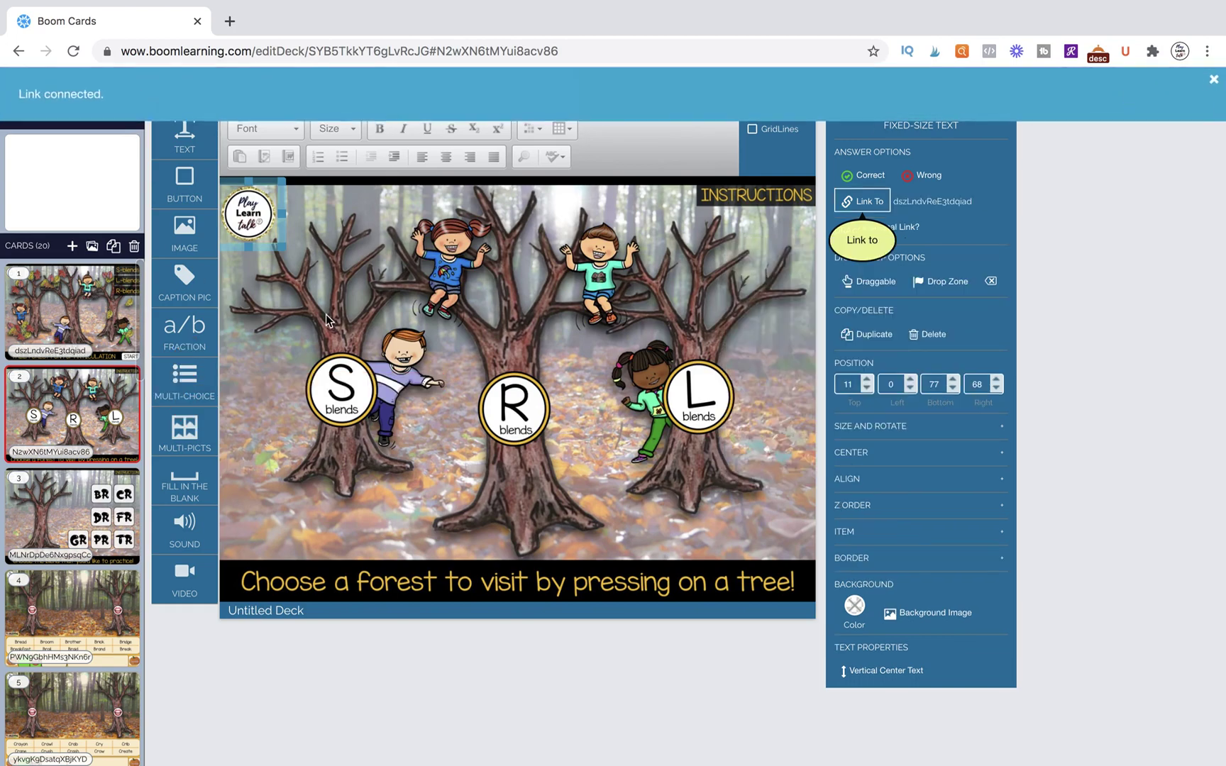
pyautogui.moveTo(184, 138); pyautogui.dragTo(410, 441)
# Step: Clear the placeholder text from the new box over the S circle
pyautogui.click(390, 330)
pyautogui.hotkey('ctrl', 'a')
pyautogui.press('BackSpace')
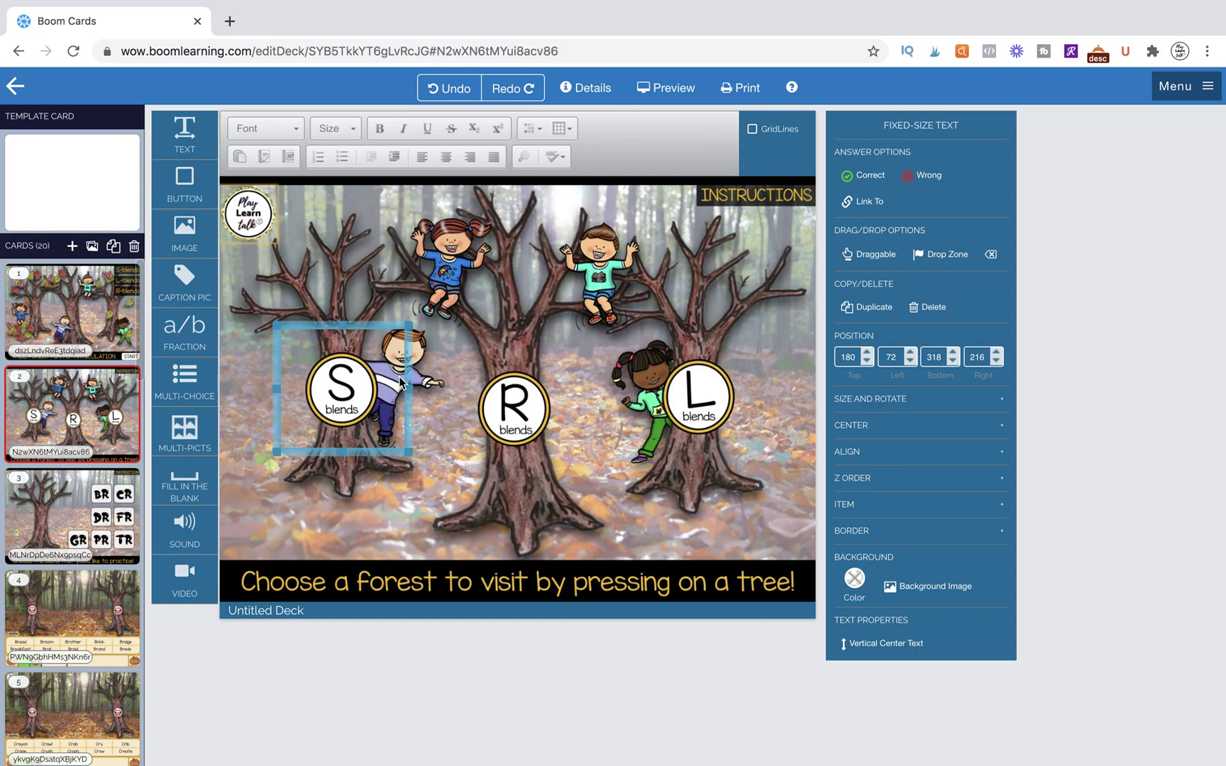
# Step: Duplicate the empty box over the R and L circles and the INSTRUCTIONS label, shortening the last
pyautogui.click(871, 310)
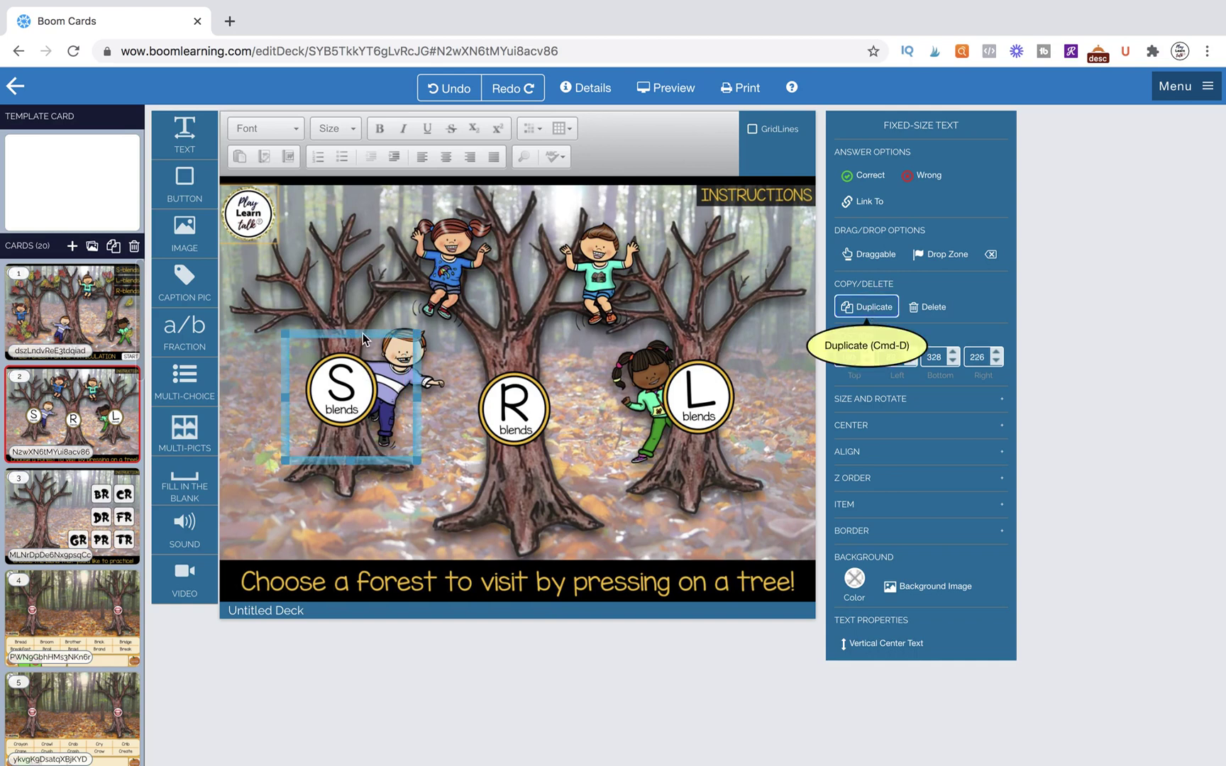
pyautogui.moveTo(364, 339); pyautogui.dragTo(747, 335)
pyautogui.click(877, 304)
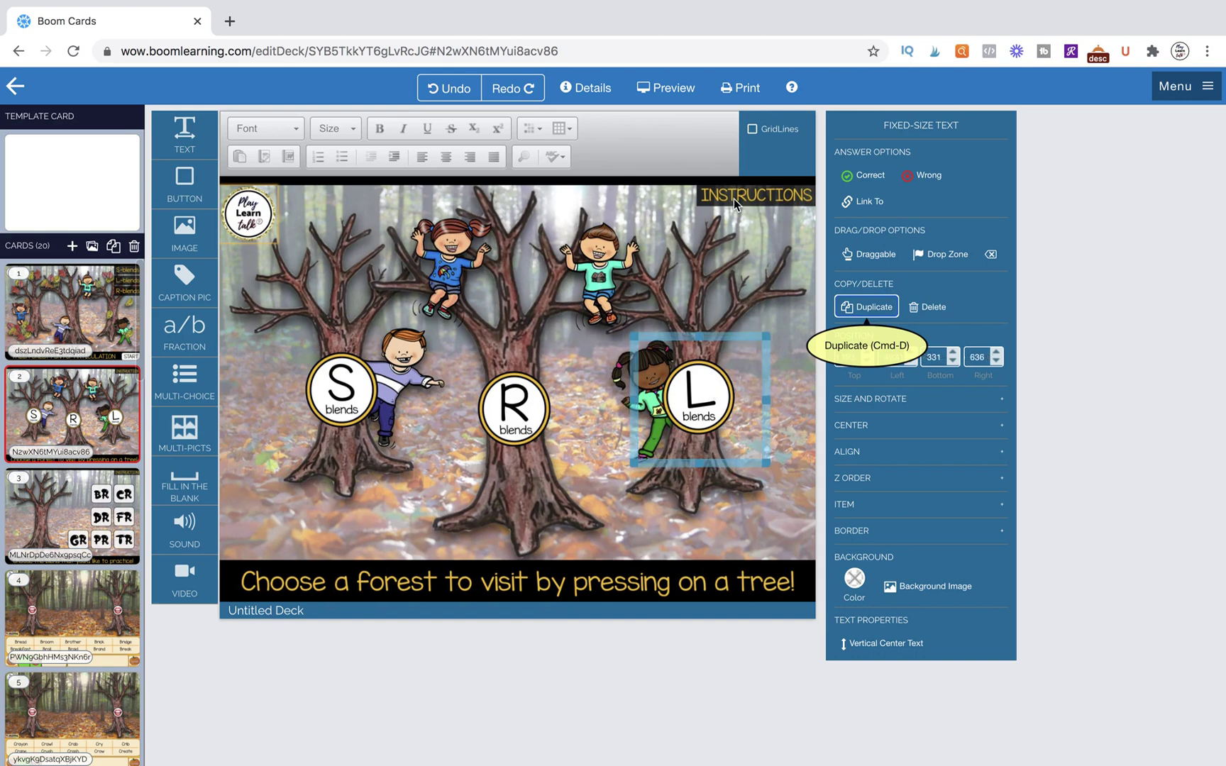
pyautogui.click(866, 309)
pyautogui.moveTo(738, 332); pyautogui.dragTo(791, 177)
pyautogui.moveTo(757, 304); pyautogui.dragTo(692, 202)
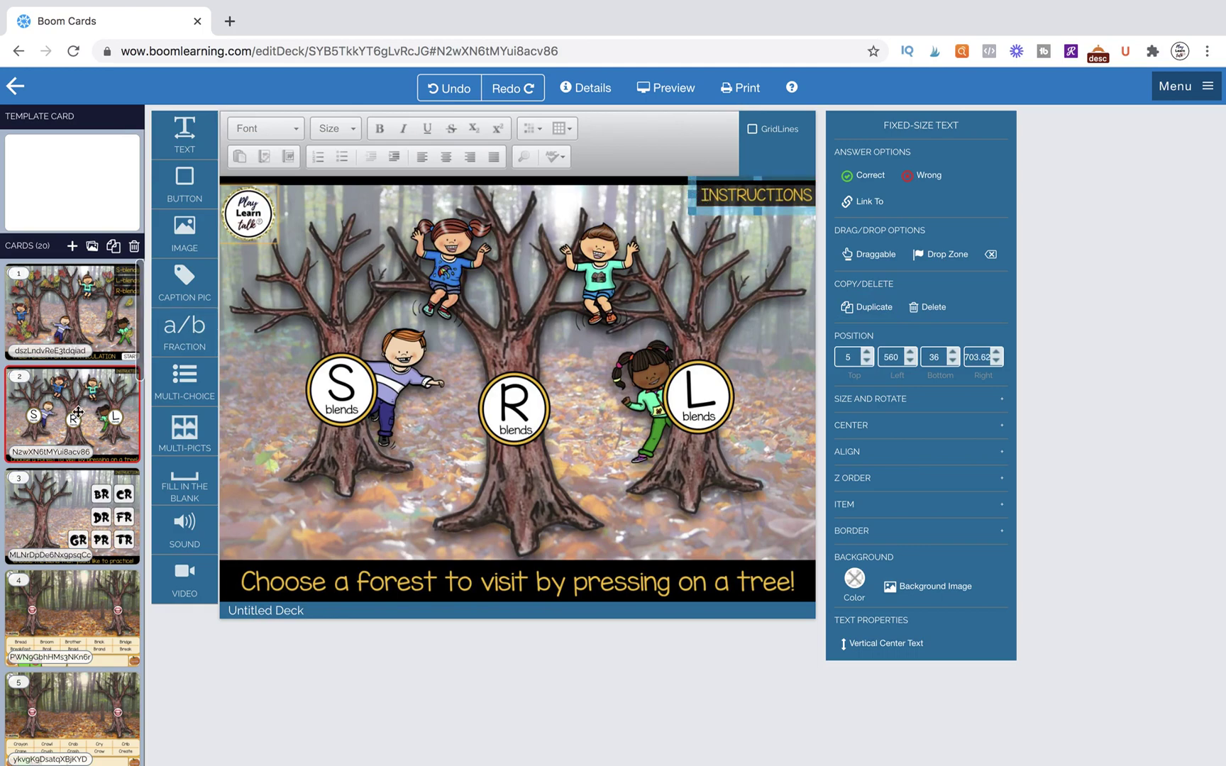
# Step: Add a new first card with an 'Instructions' text box, then return to the blends forest card
pyautogui.click(83, 264)
pyautogui.click(72, 245)
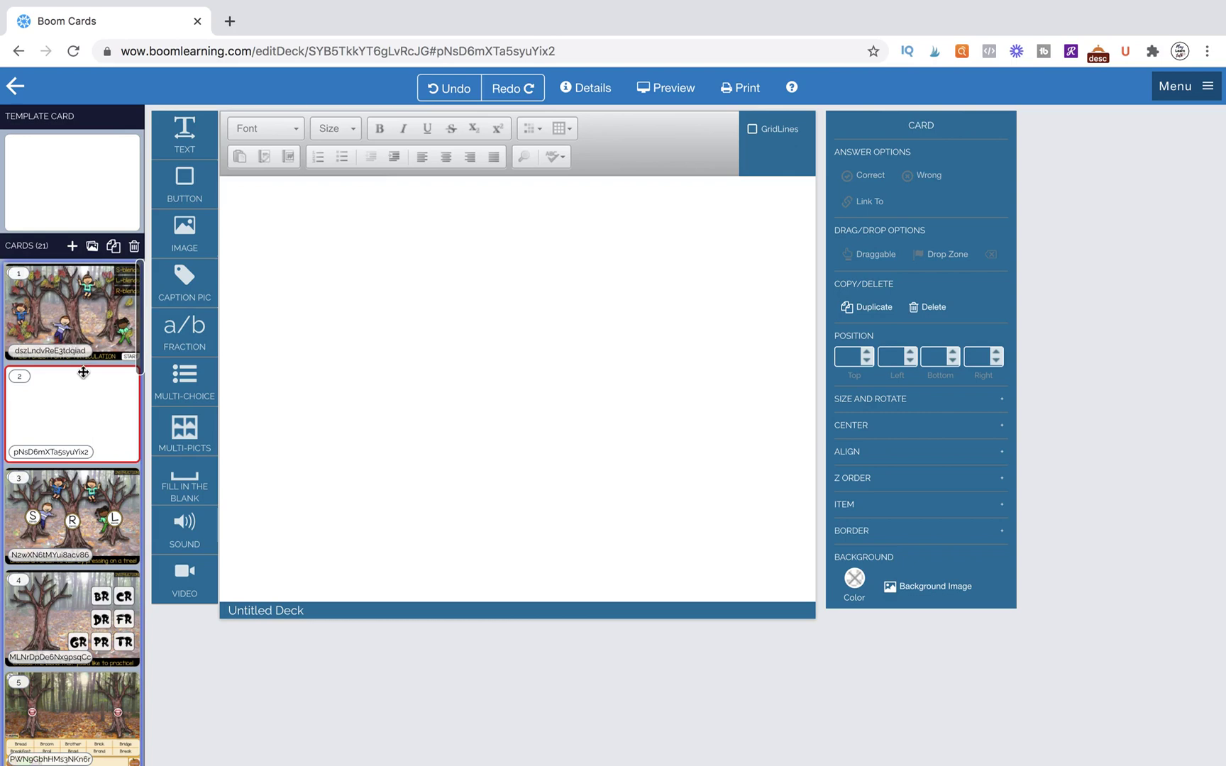
pyautogui.moveTo(82, 378); pyautogui.dragTo(63, 272)
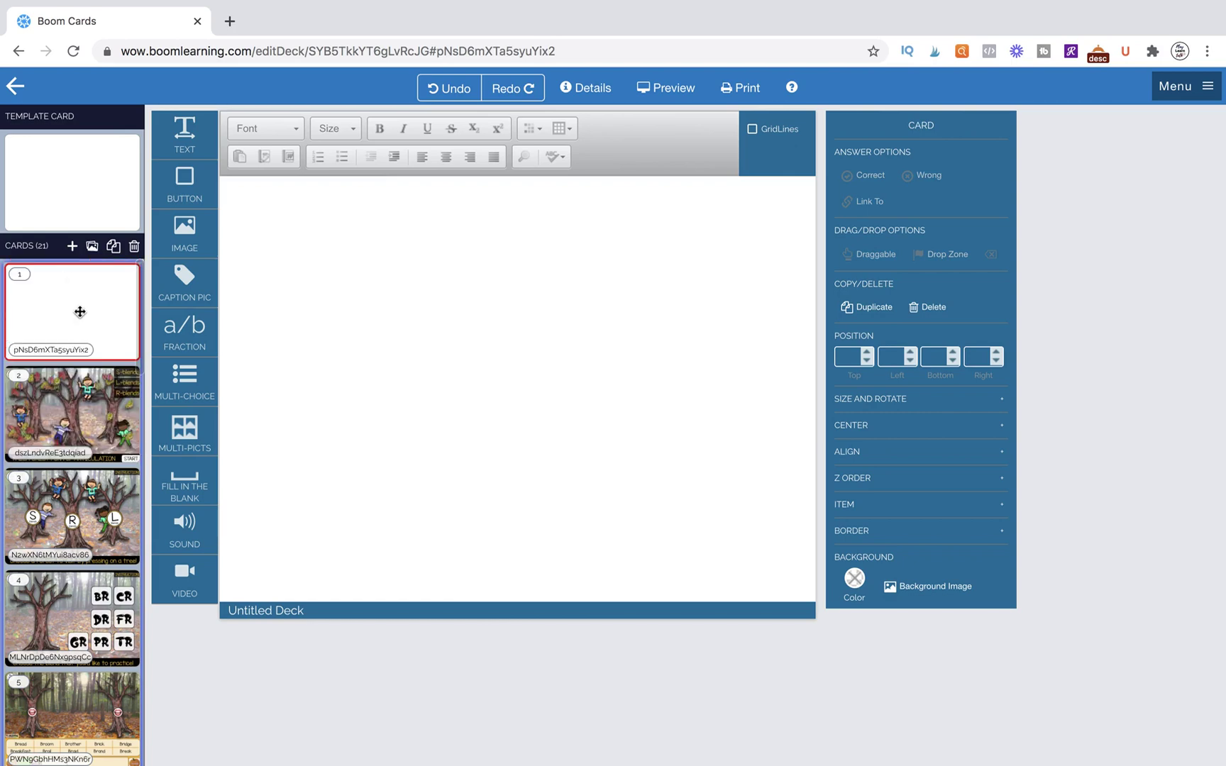
pyautogui.moveTo(182, 149); pyautogui.dragTo(418, 312)
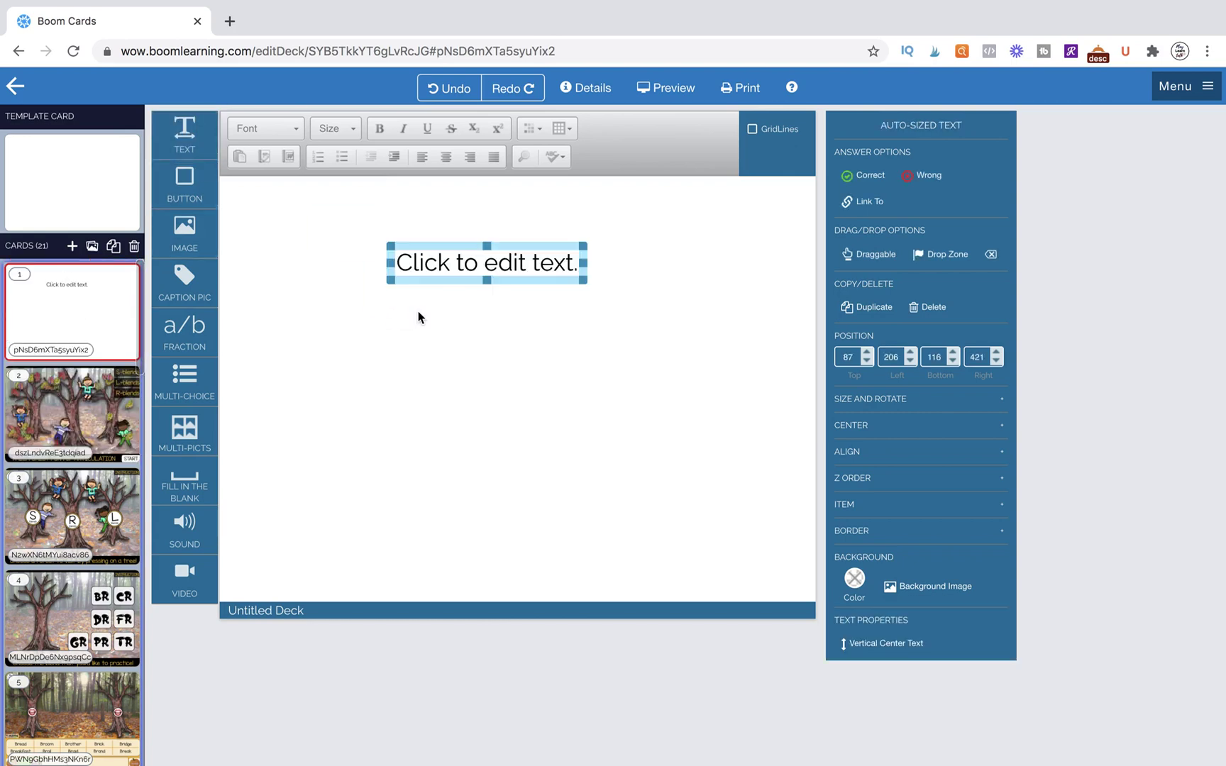
pyautogui.doubleClick(443, 263)
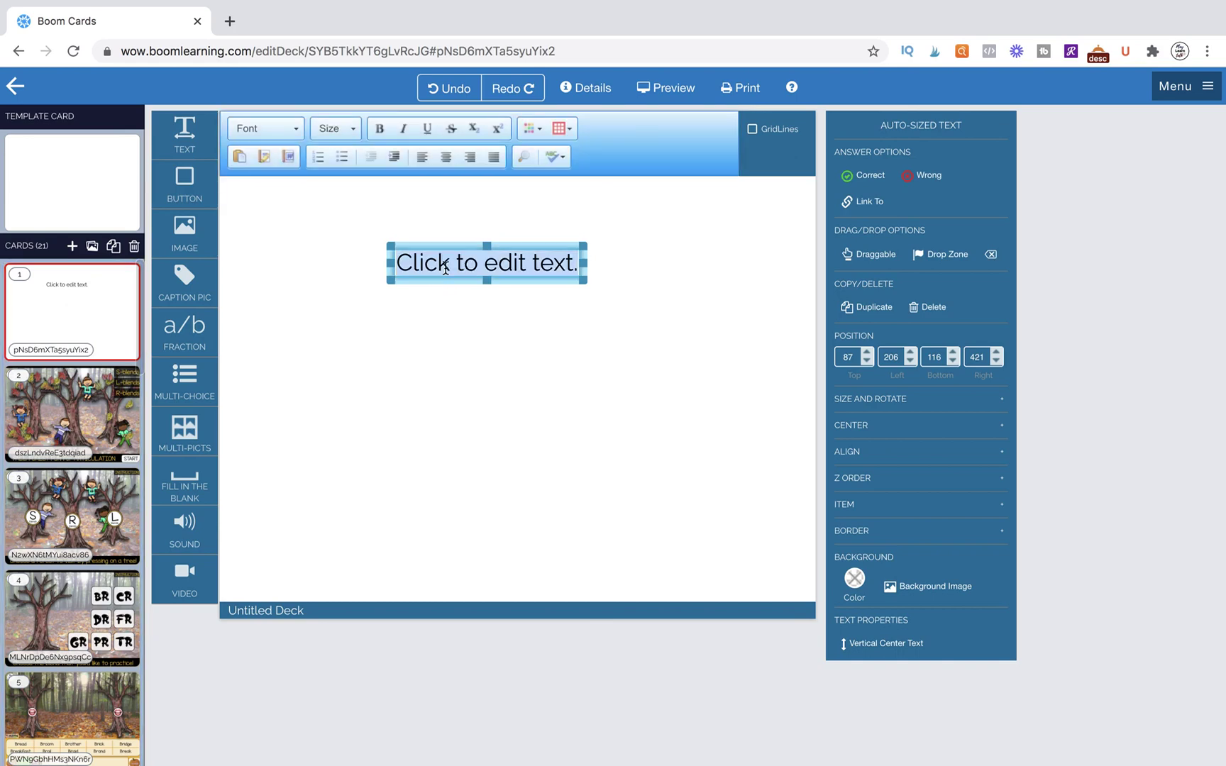
pyautogui.write('Instructions')
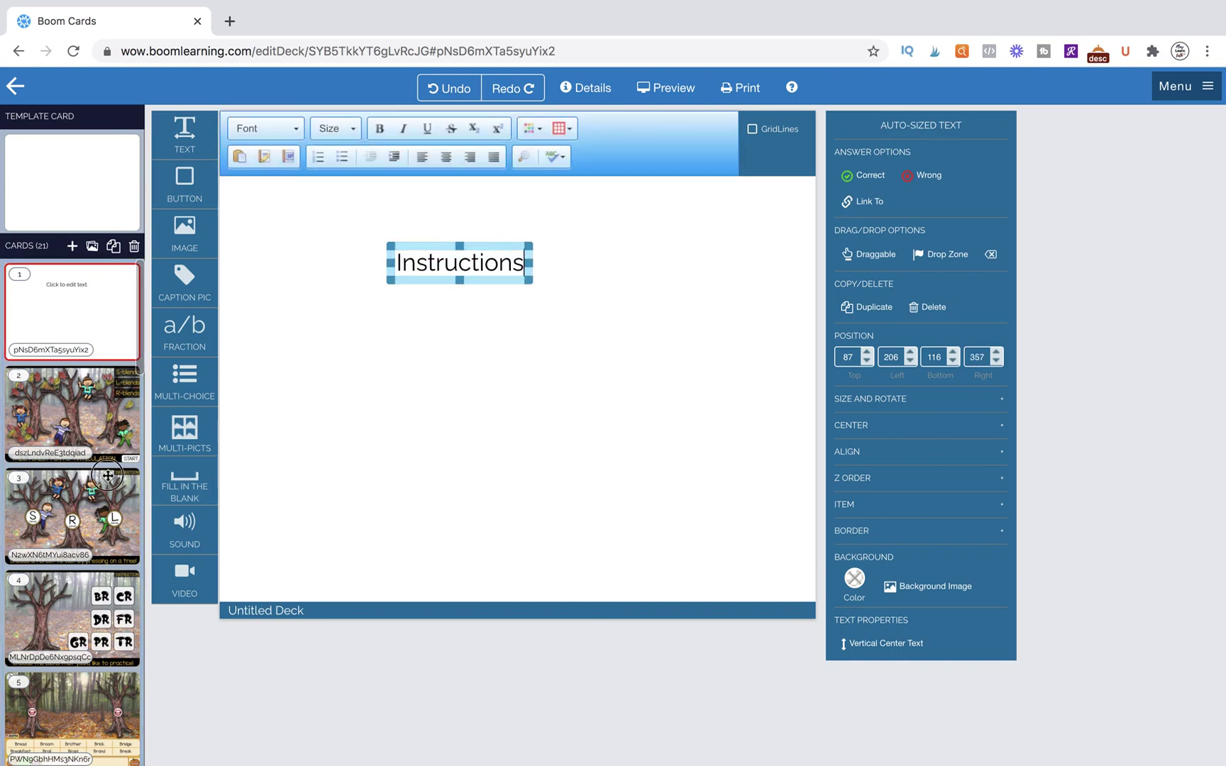
pyautogui.click(106, 489)
# Step: Link the INSTRUCTIONS box to the Instructions card 1
pyautogui.click(756, 195)
pyautogui.click(867, 202)
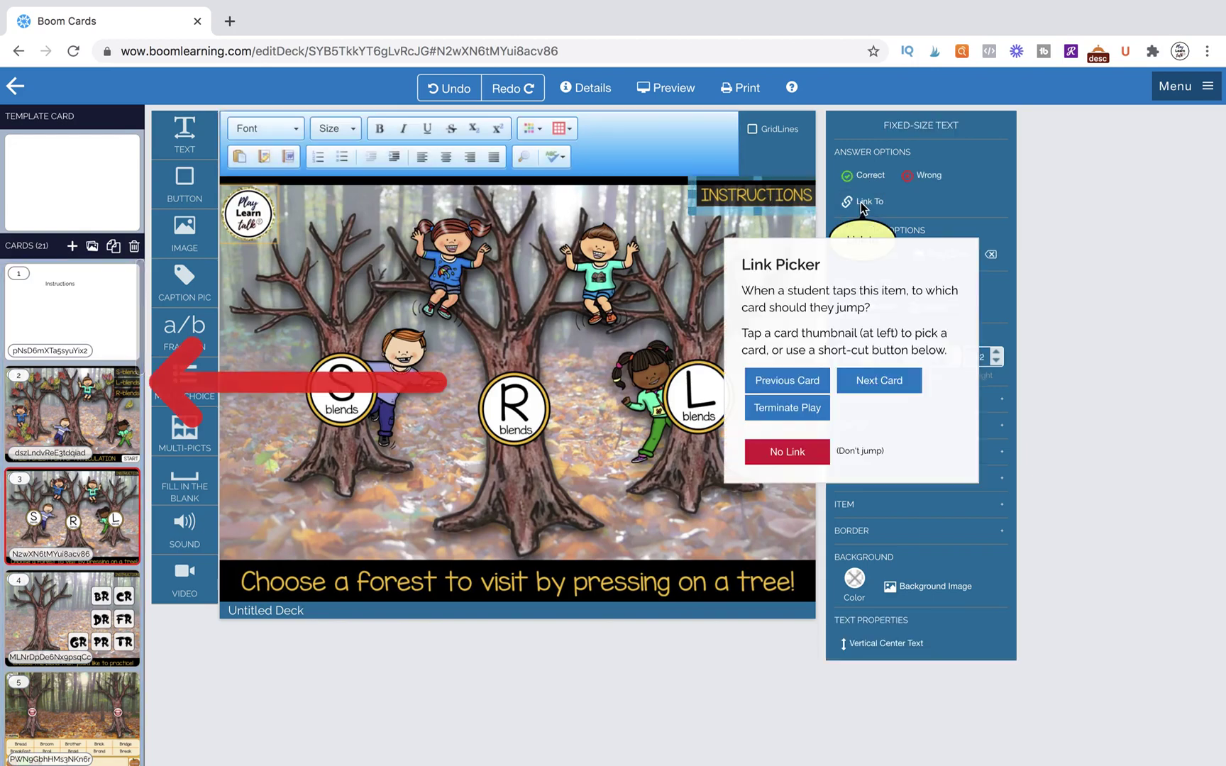
pyautogui.click(74, 324)
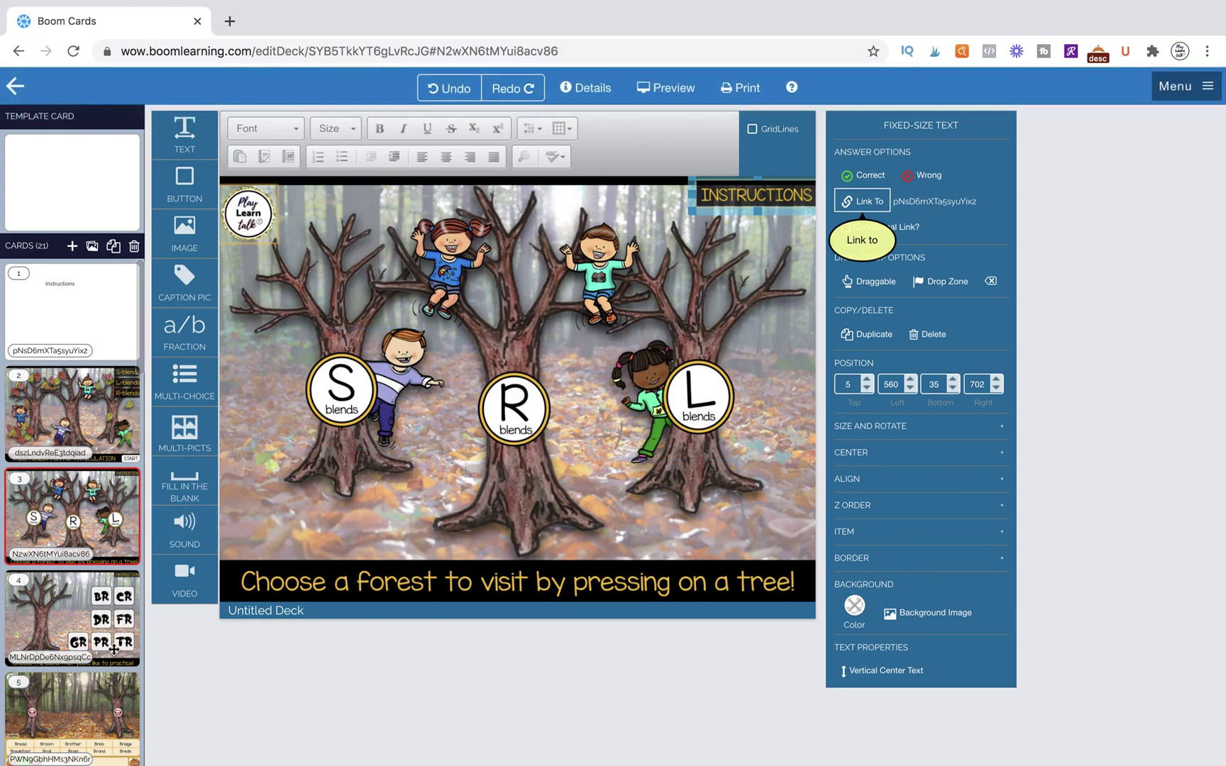
# Step: Link the R circle box to card 4, the R blends card, and open it
pyautogui.click(543, 451)
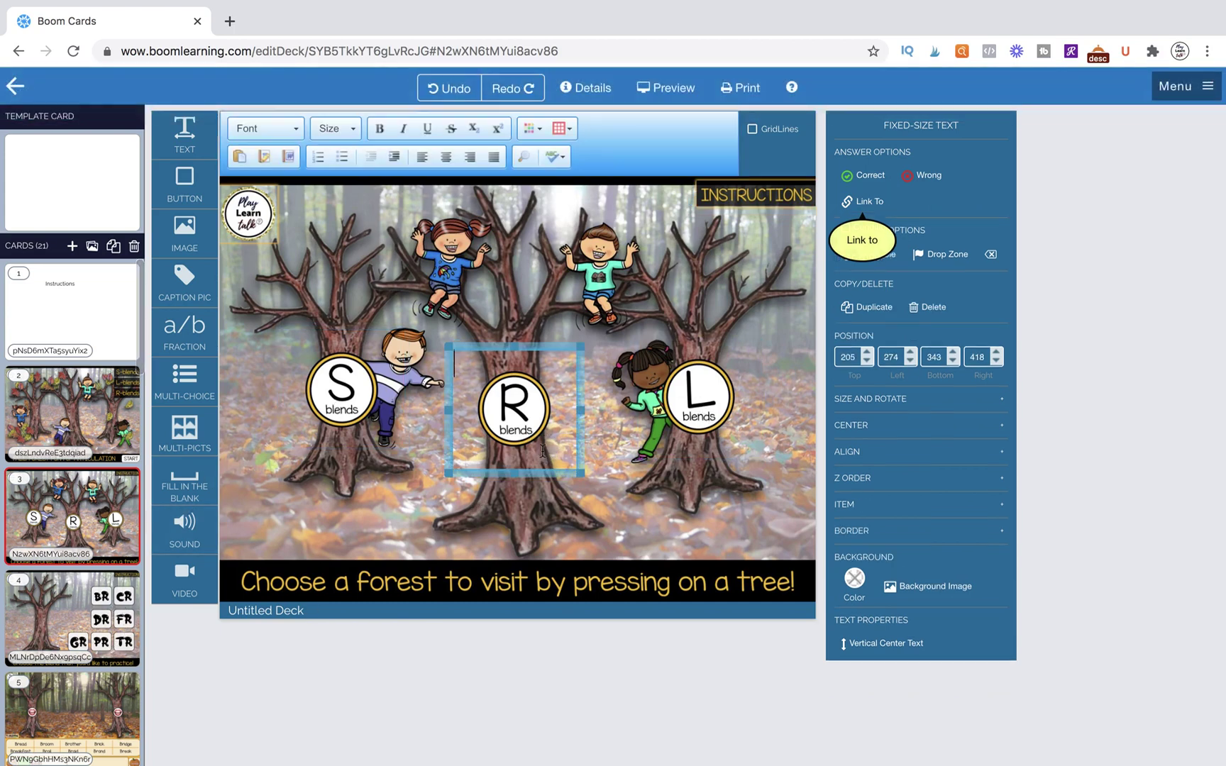
pyautogui.click(870, 204)
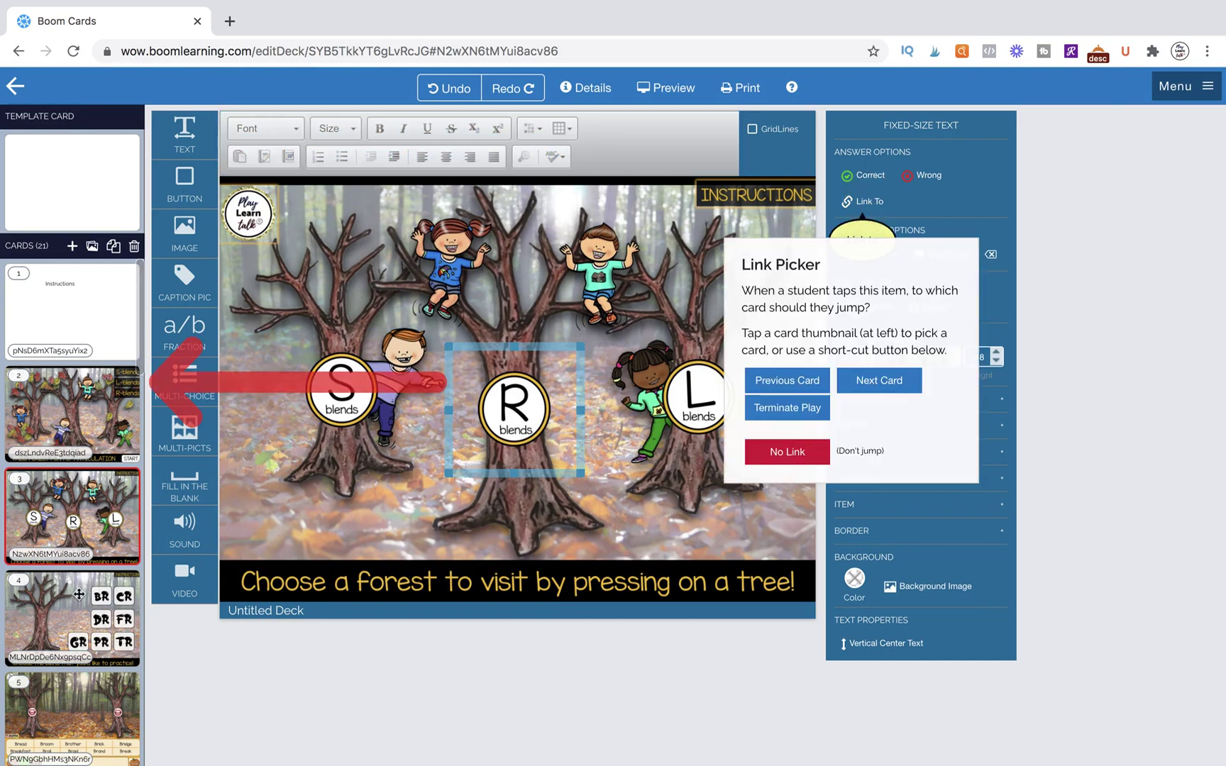
pyautogui.scroll(-1, 79, 594)
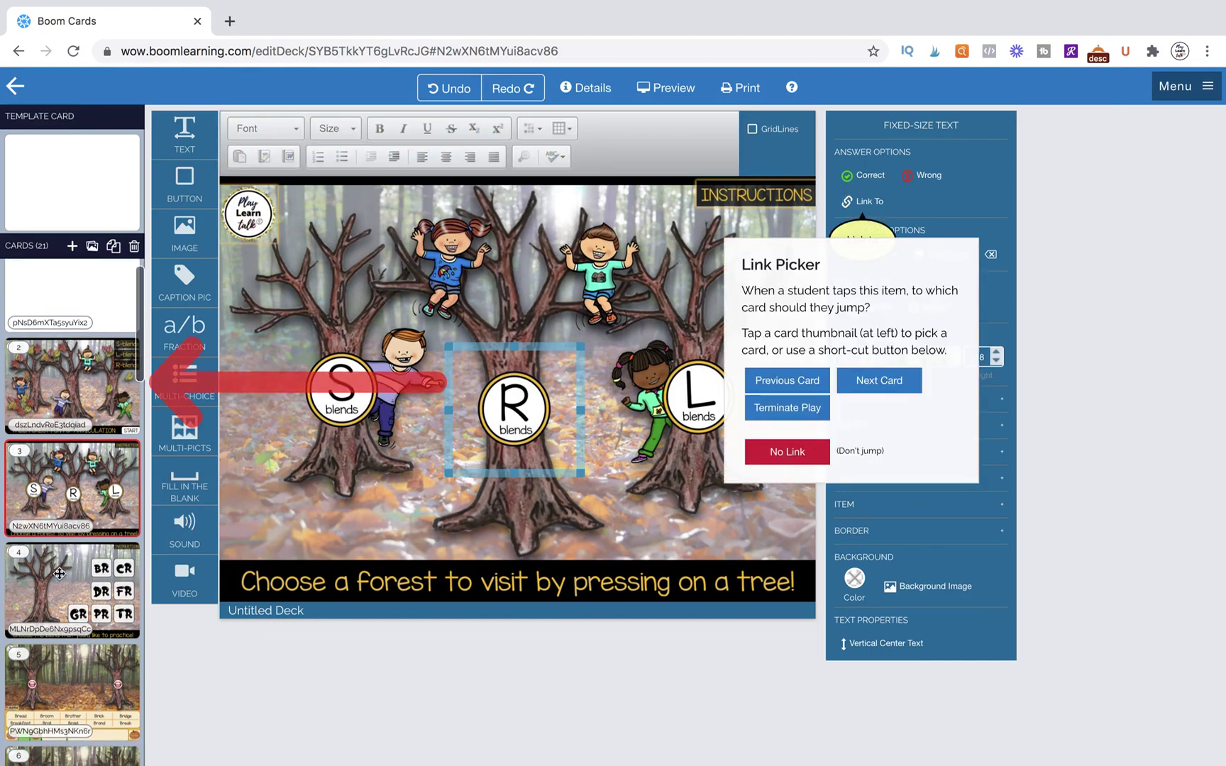
pyautogui.click(61, 581)
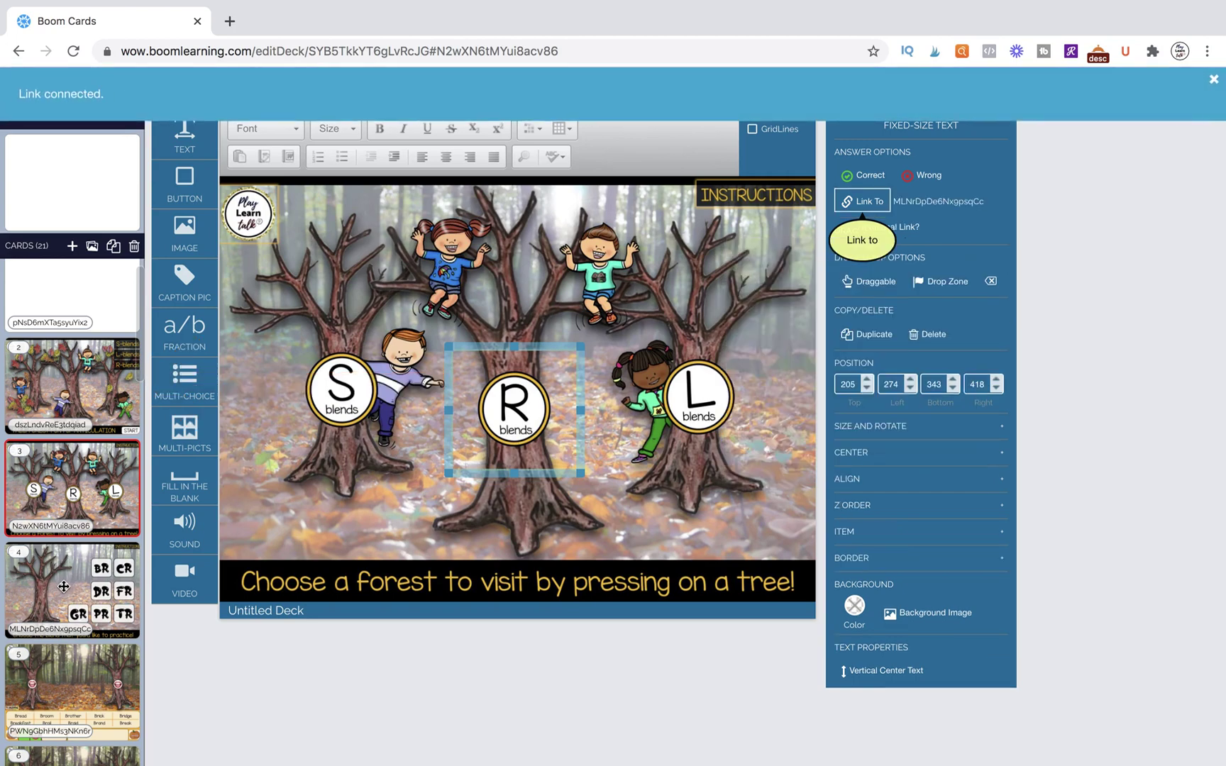
pyautogui.click(63, 586)
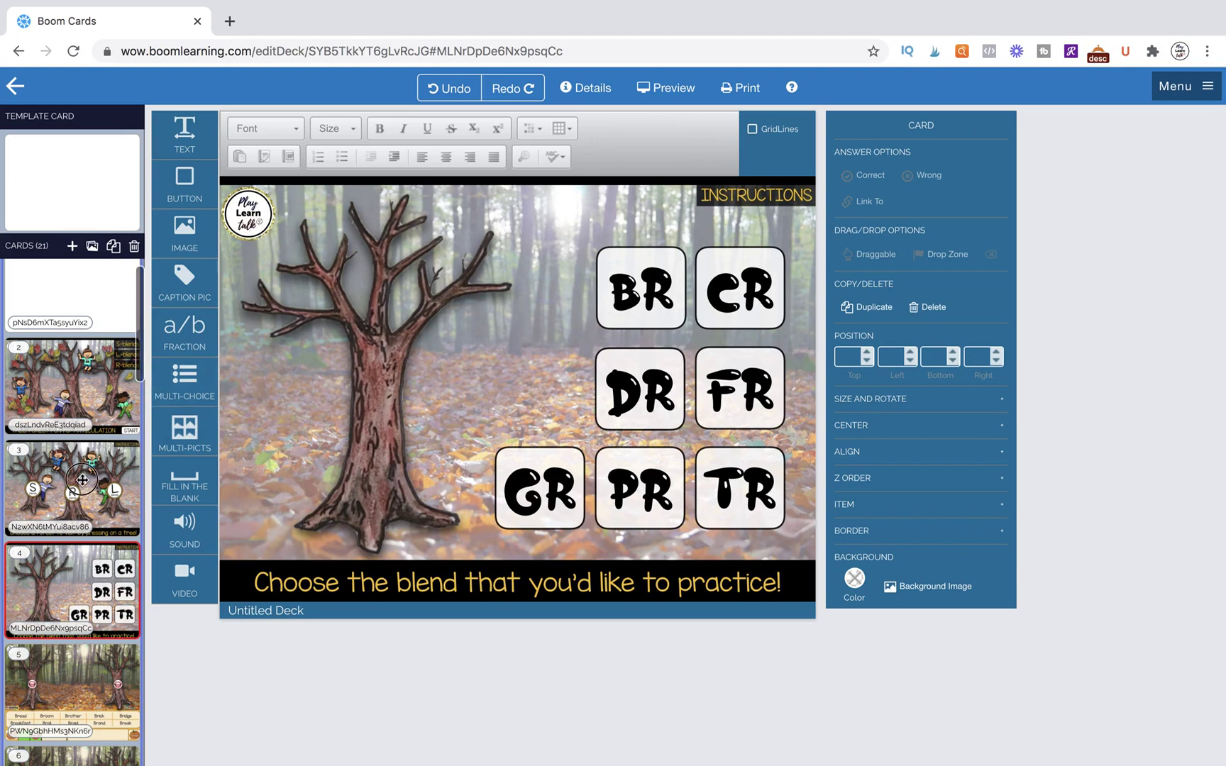
# Step: Check and select both the logo and INSTRUCTIONS link boxes on the forest card, then open card 4
pyautogui.click(131, 465)
pyautogui.click(237, 238)
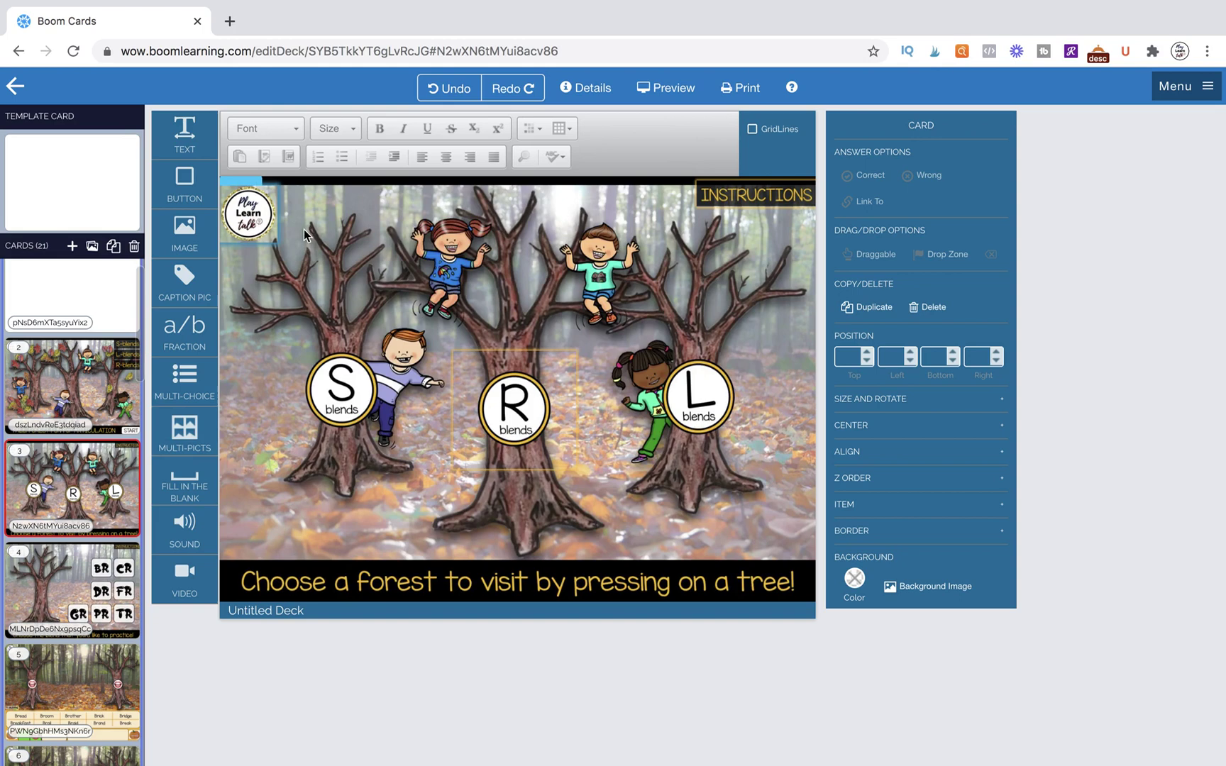
pyautogui.click(700, 206)
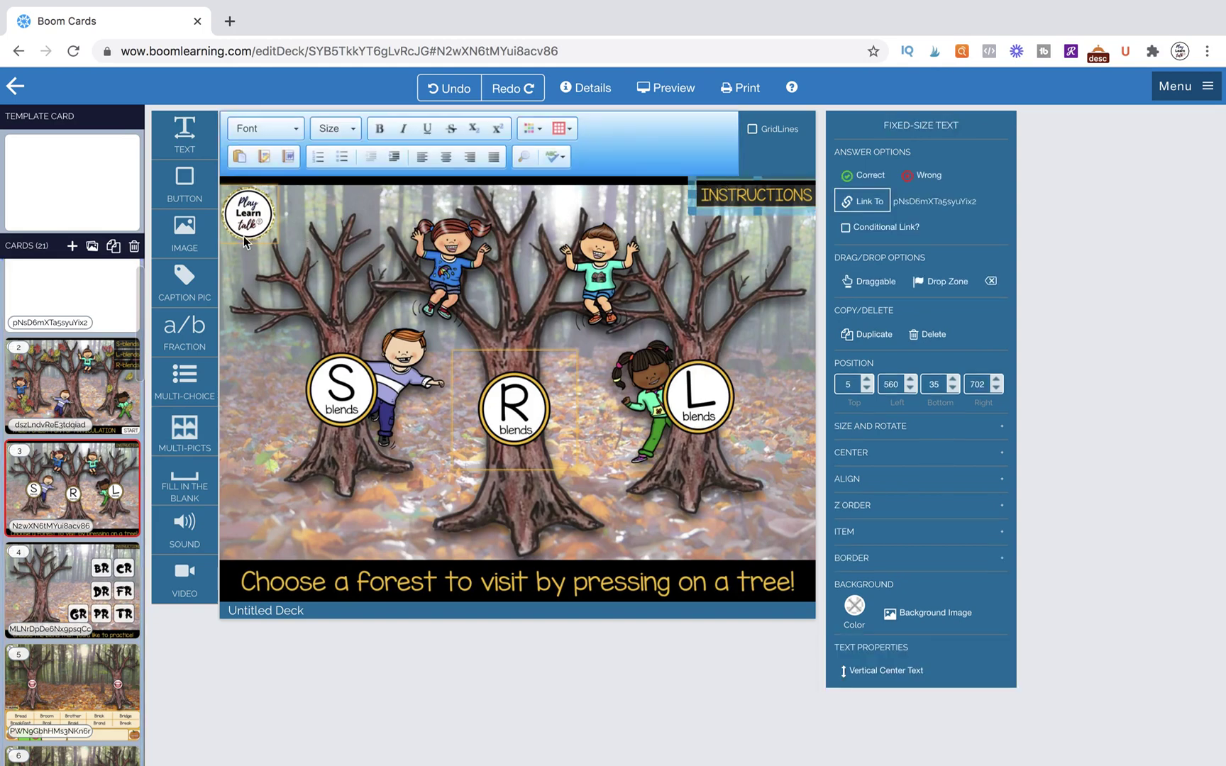
pyautogui.click(236, 201)
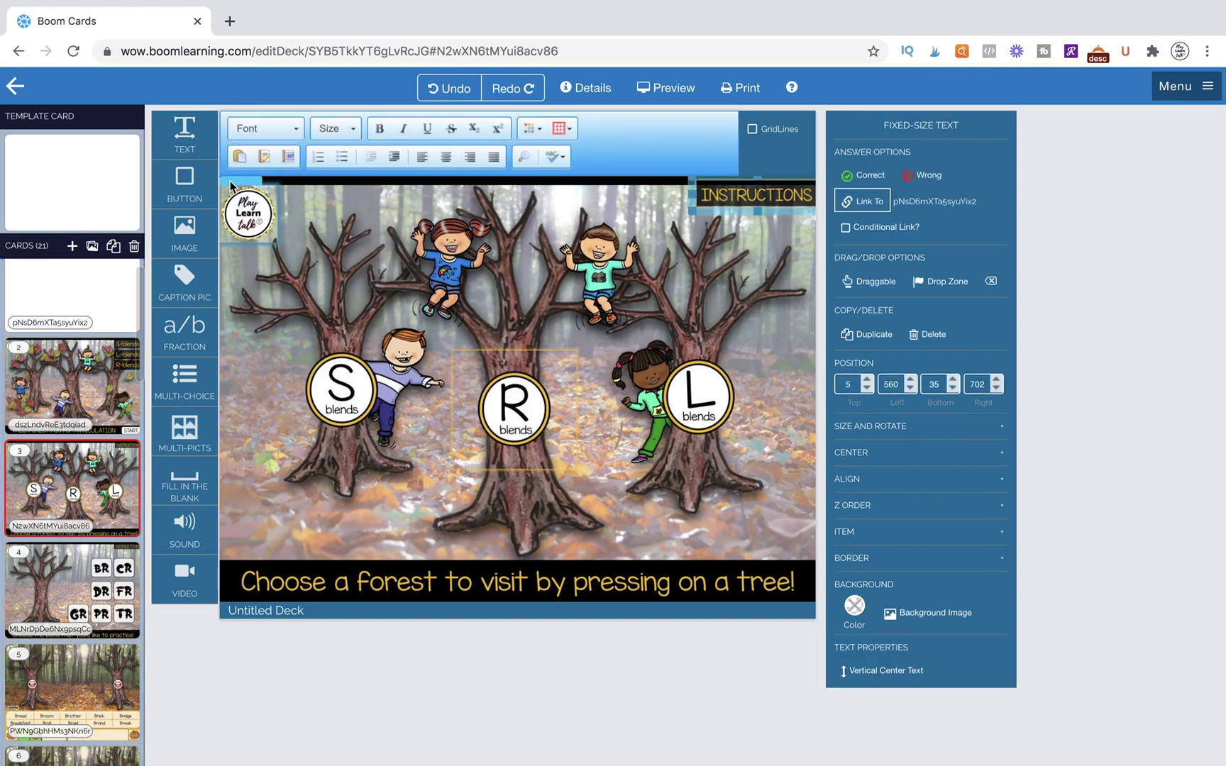
pyautogui.click(248, 183)
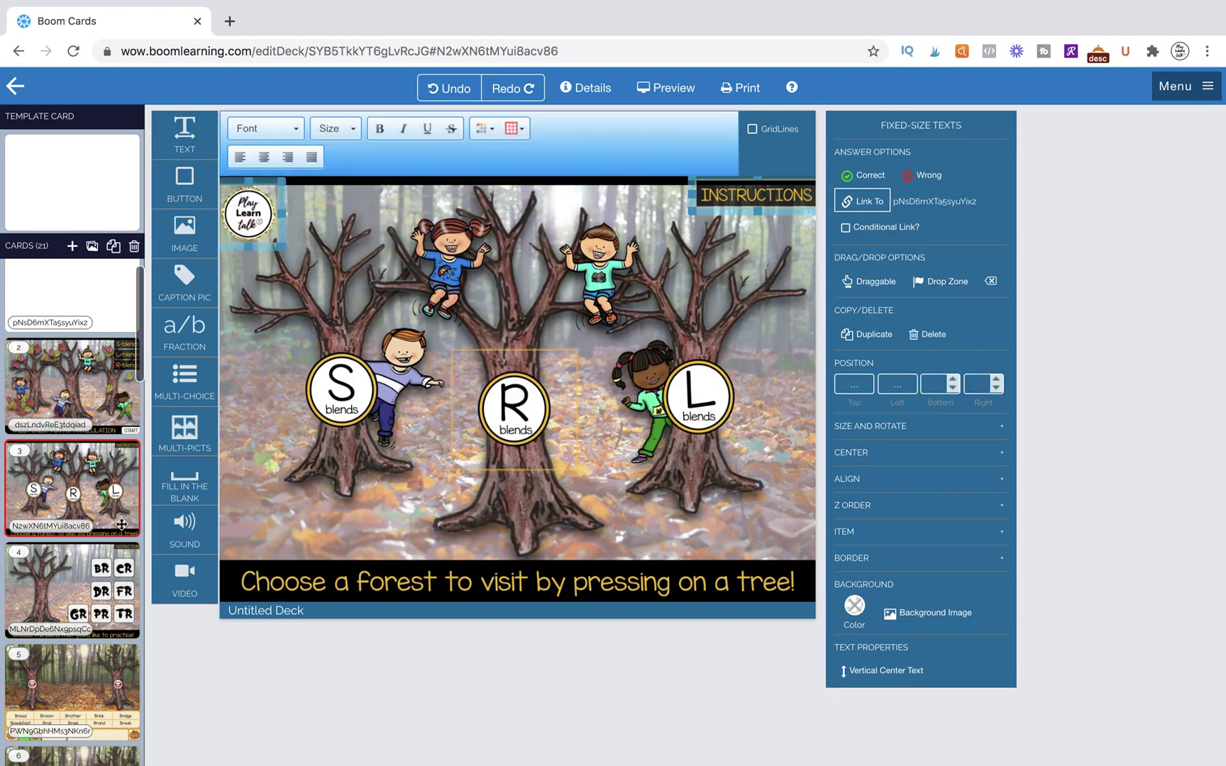
pyautogui.click(89, 590)
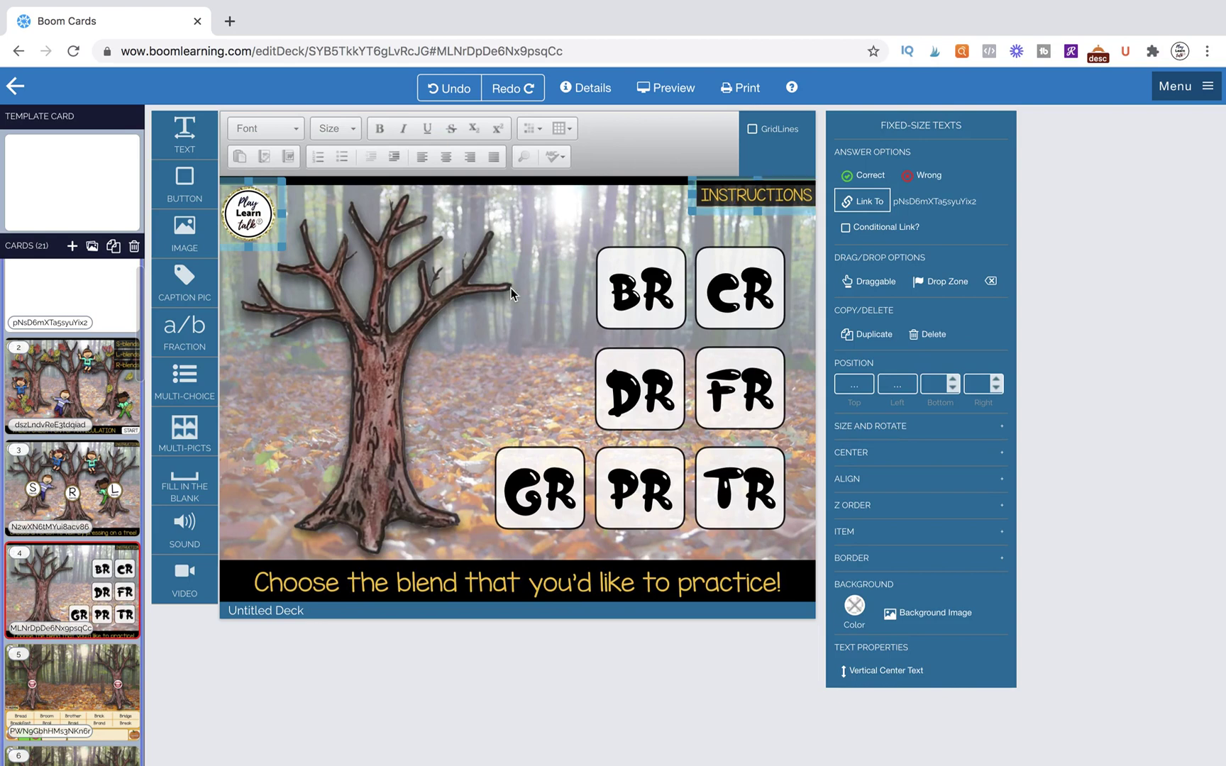
# Step: Add an empty text box sized over the BR tile
pyautogui.click(506, 327)
pyautogui.moveTo(185, 134); pyautogui.dragTo(431, 290)
pyautogui.click(440, 272)
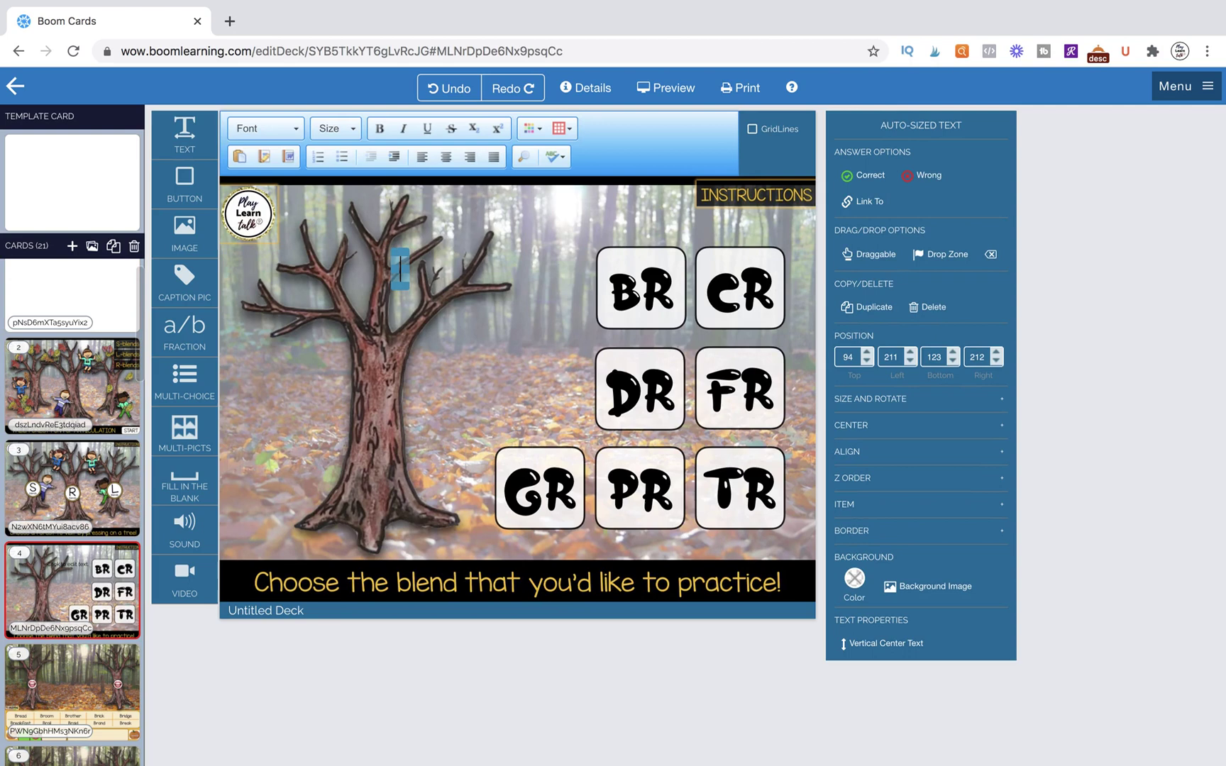
pyautogui.moveTo(412, 294); pyautogui.dragTo(692, 293)
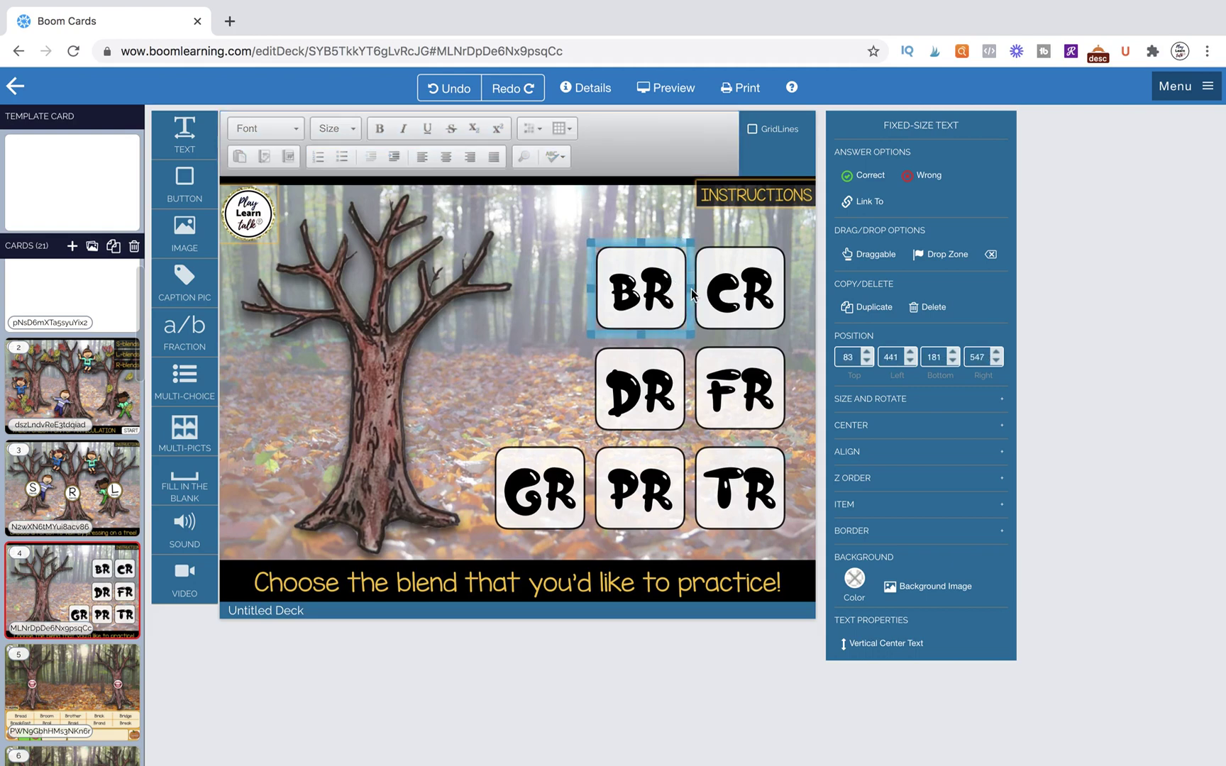
# Step: Duplicate and paste copies of the box over the CR, DR, FR, GR, PR and TR tiles
pyautogui.click(869, 305)
pyautogui.moveTo(628, 248); pyautogui.dragTo(716, 238)
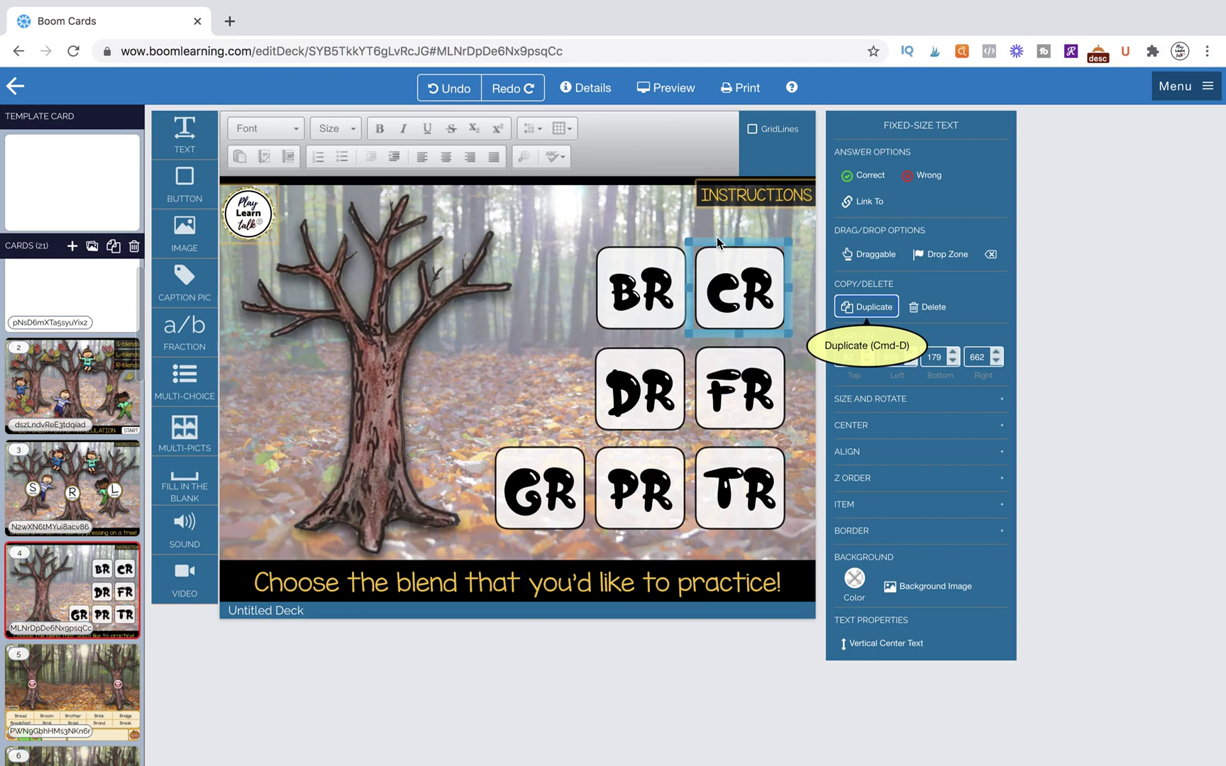
pyautogui.keyDown('shift'); pyautogui.click(625, 242); pyautogui.keyUp('shift')
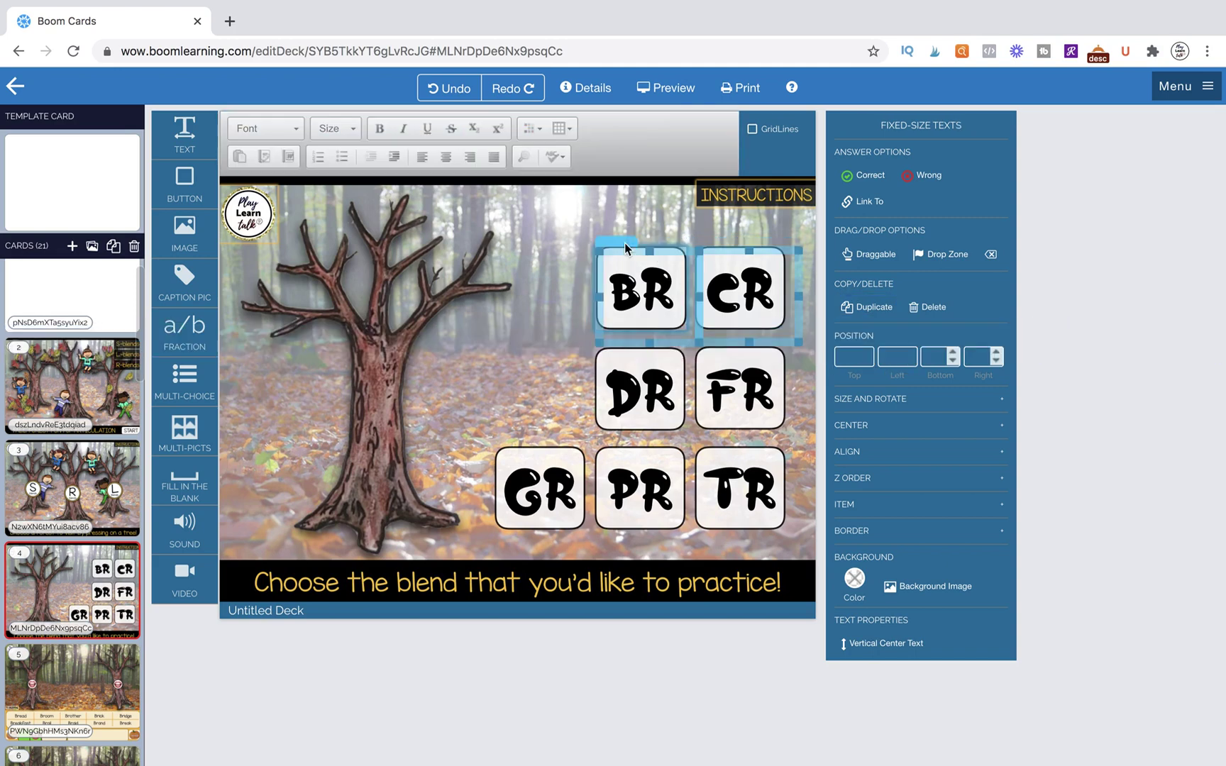
pyautogui.moveTo(670, 252); pyautogui.dragTo(724, 446)
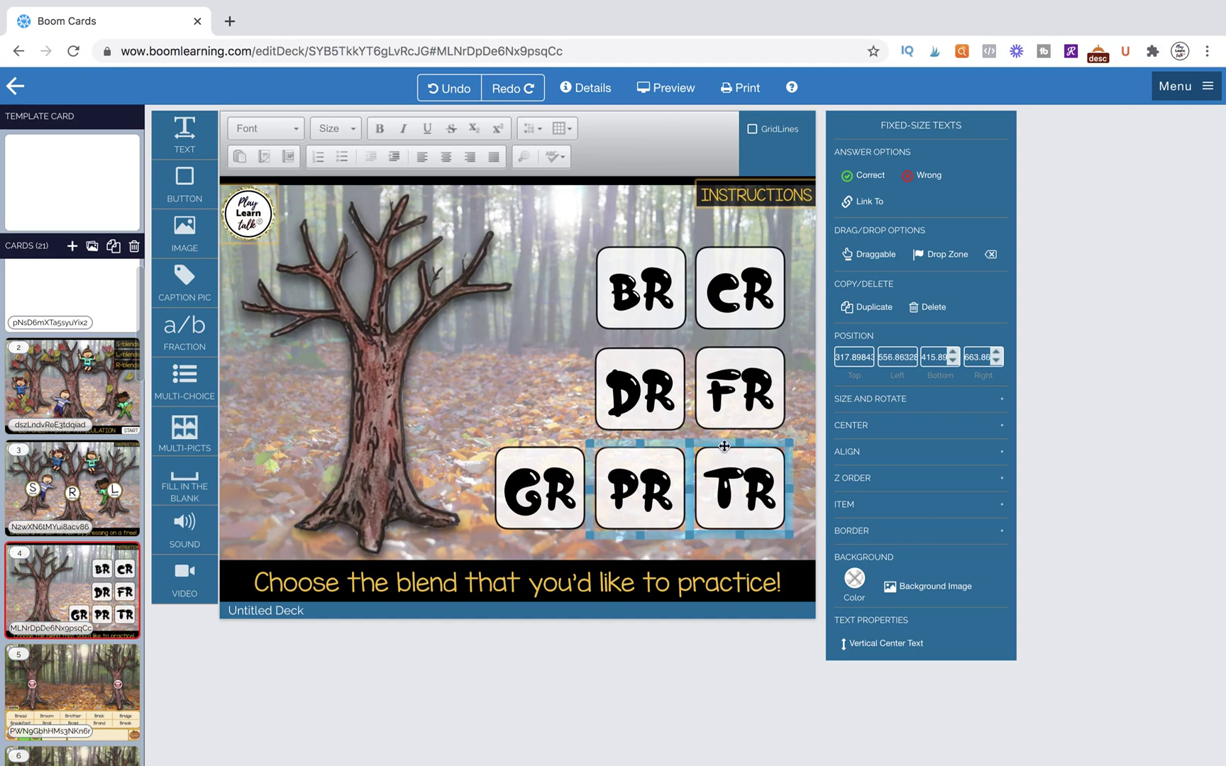
pyautogui.click(724, 447)
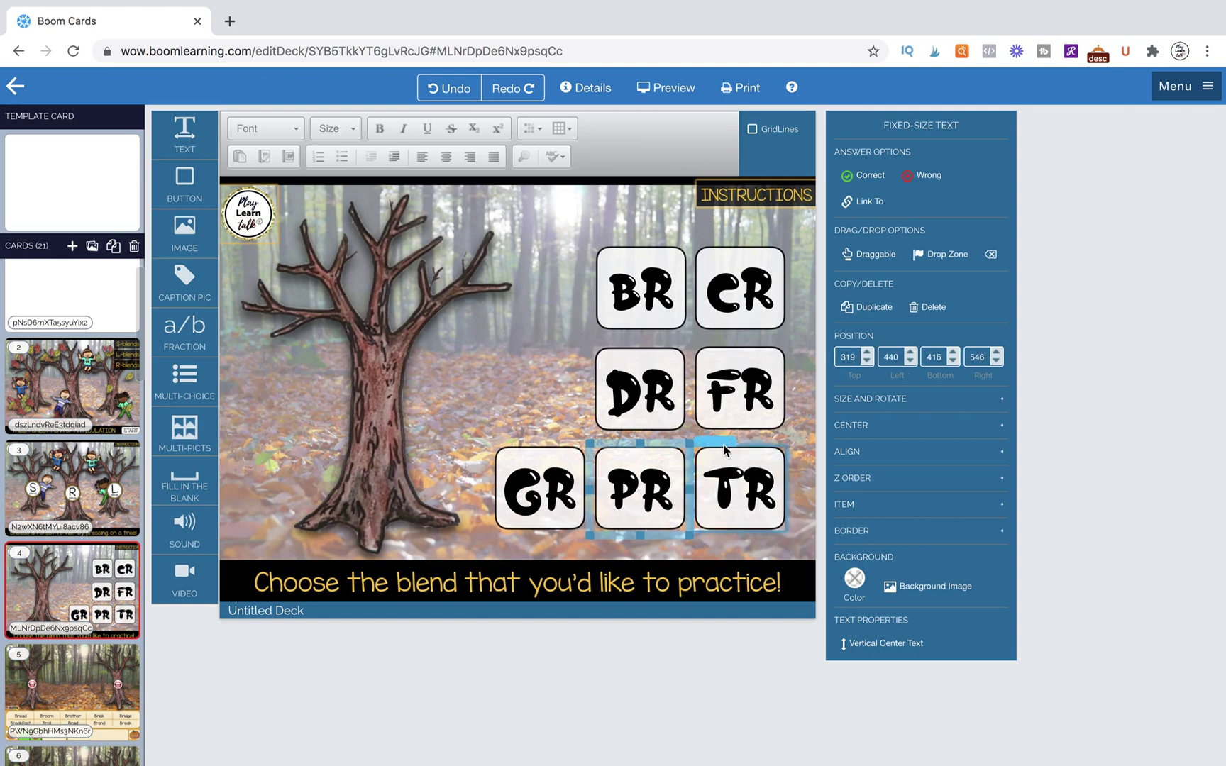
pyautogui.hotkey('ctrl', 'v')
pyautogui.moveTo(683, 455); pyautogui.dragTo(573, 441)
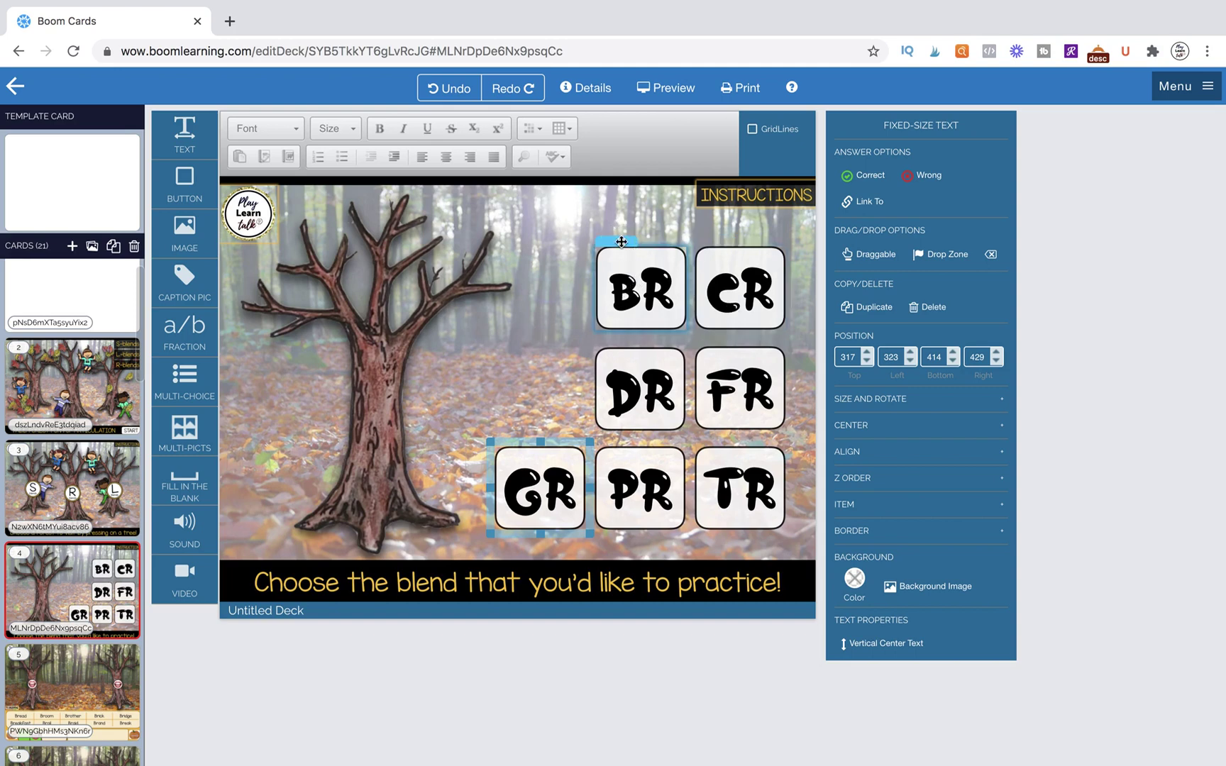
# Step: Link the BR, CR, DR and FR tile hotspots to cards 5, 6, 7 and 8
pyautogui.click(621, 241)
pyautogui.click(863, 202)
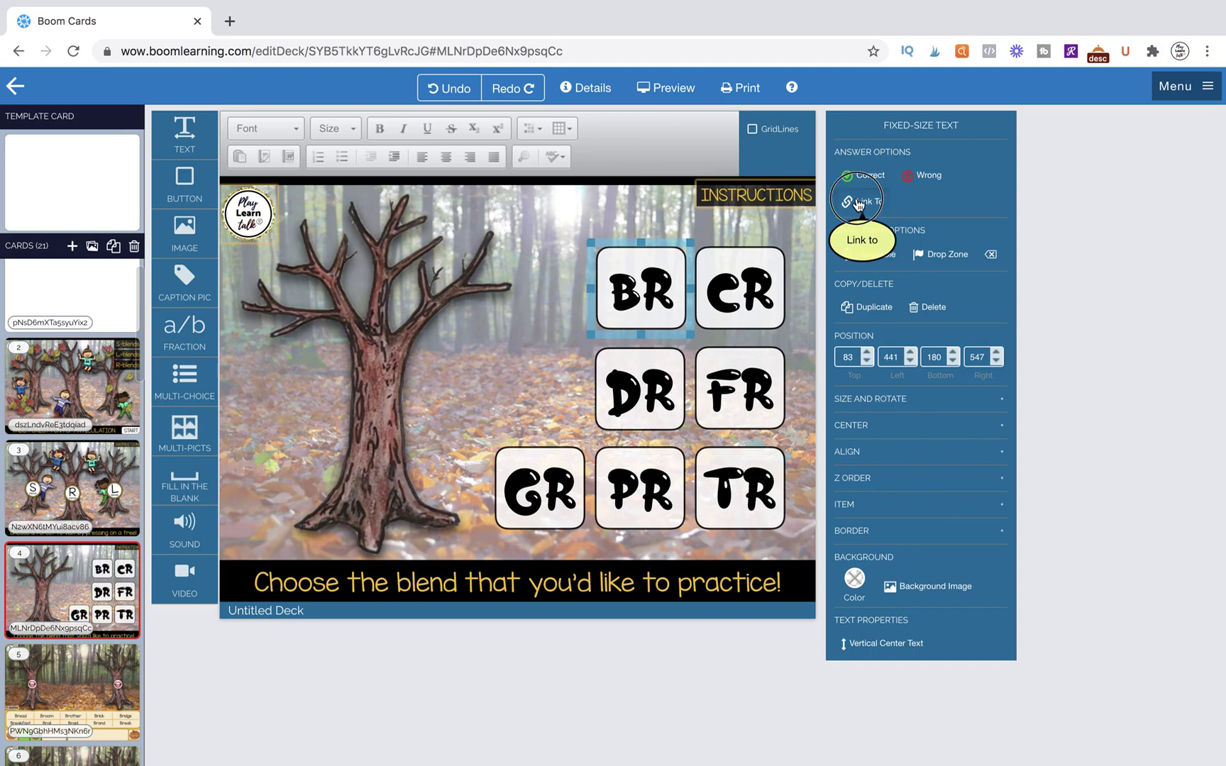
pyautogui.scroll(-5, 69, 544)
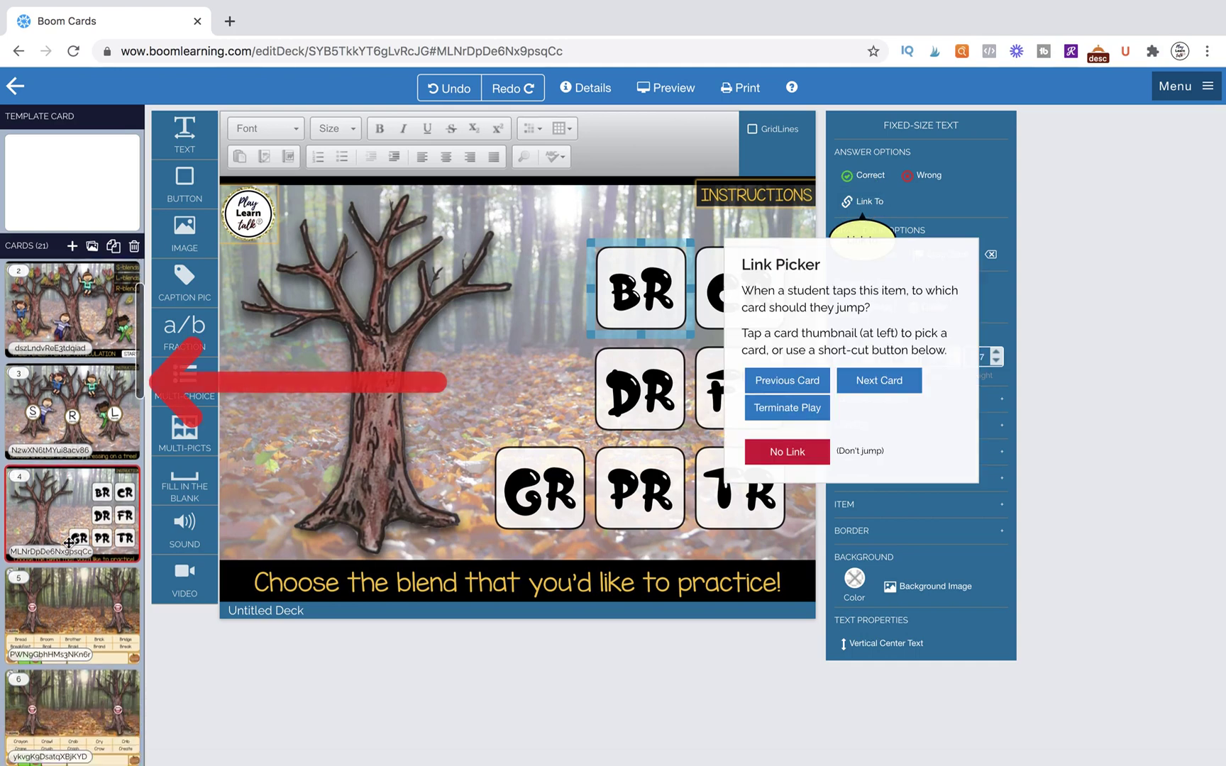
pyautogui.scroll(-2, 69, 544)
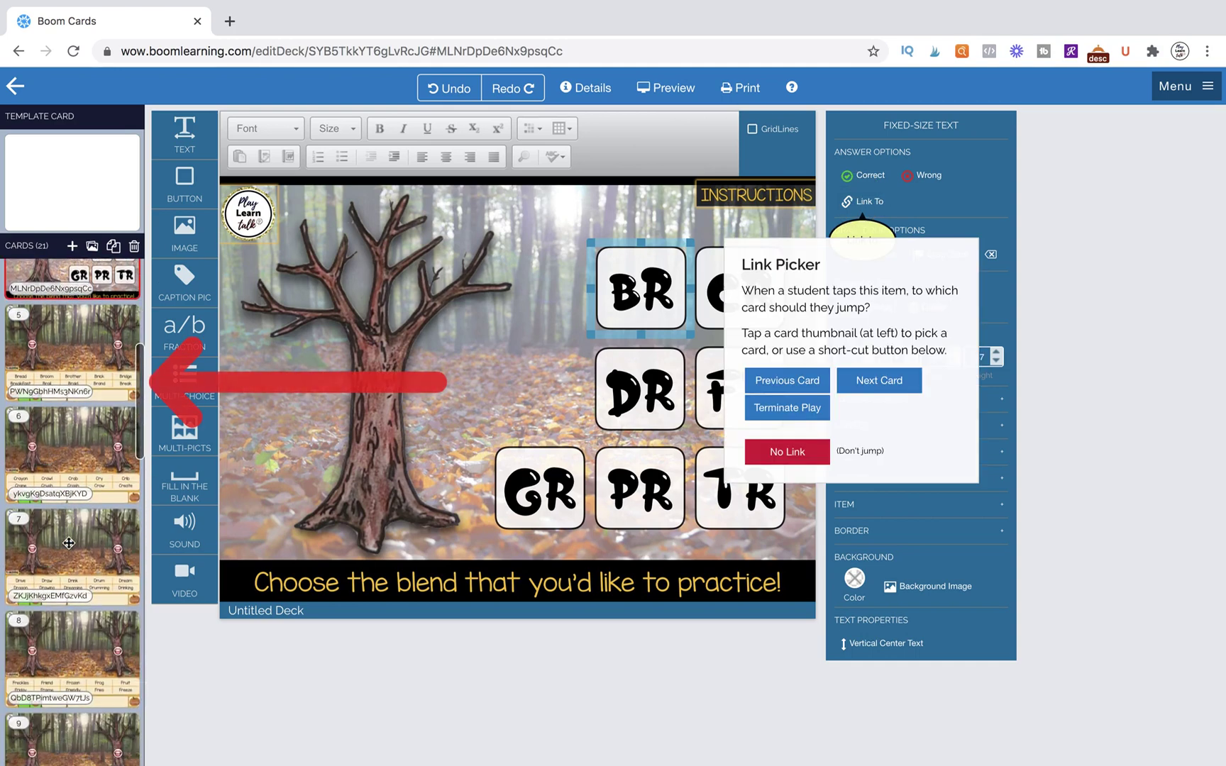
pyautogui.click(91, 349)
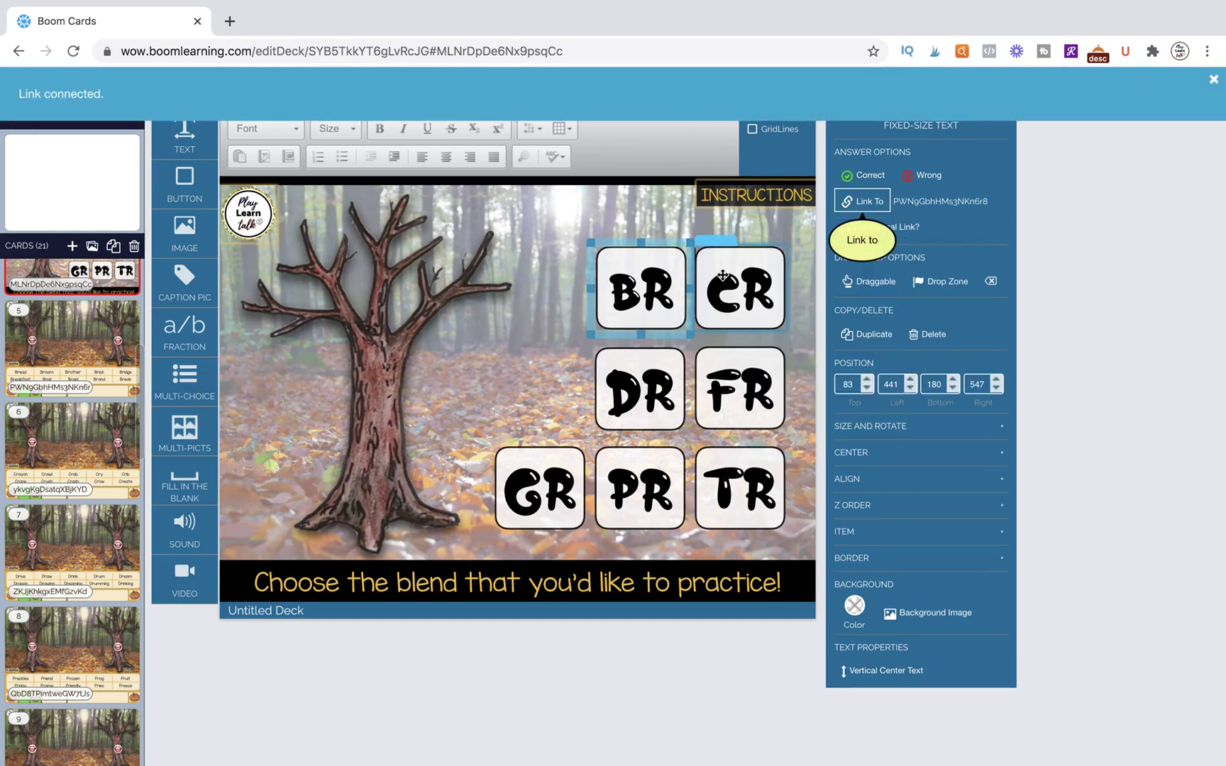
pyautogui.click(740, 288)
pyautogui.click(851, 203)
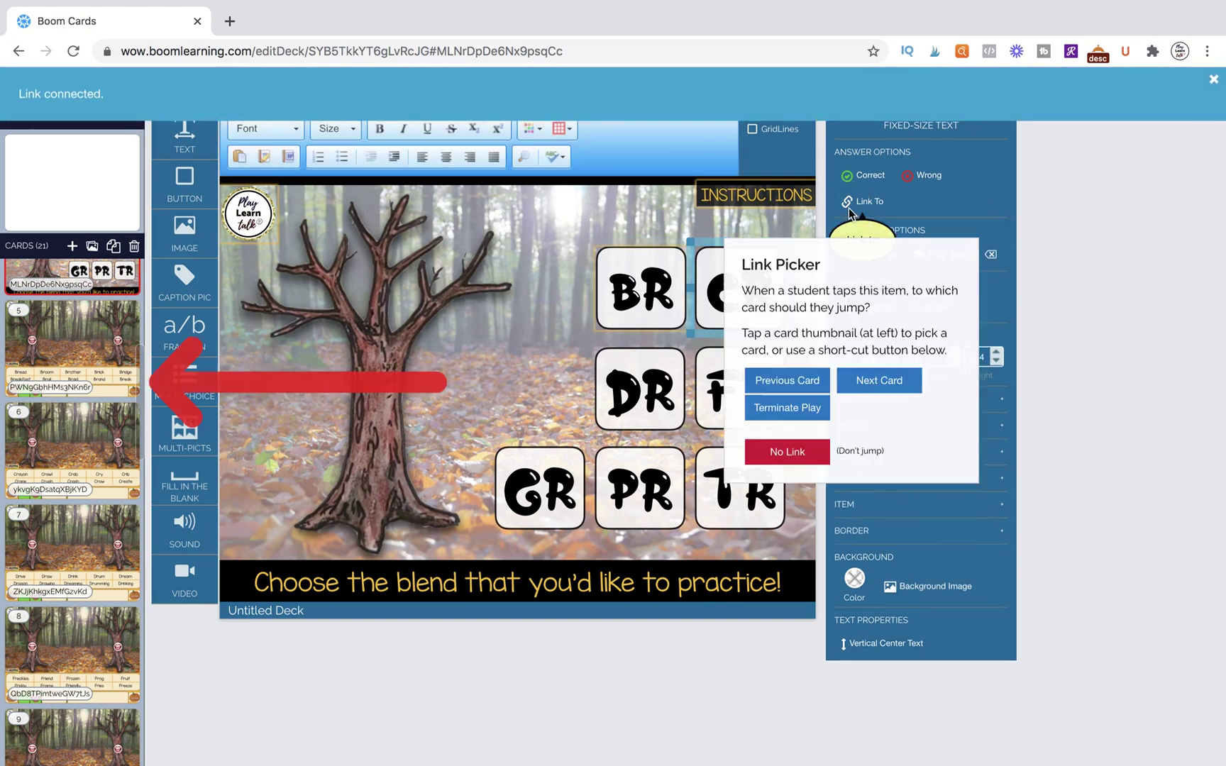
pyautogui.click(85, 451)
pyautogui.click(662, 403)
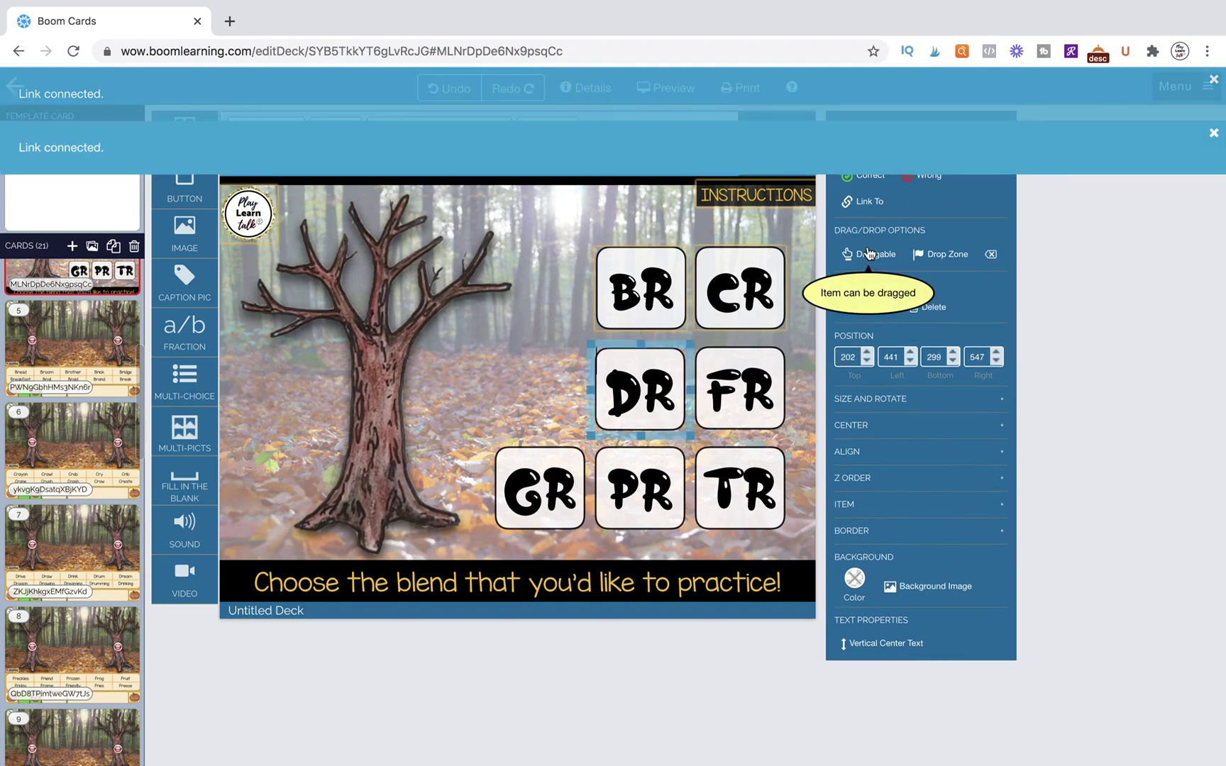
pyautogui.click(864, 201)
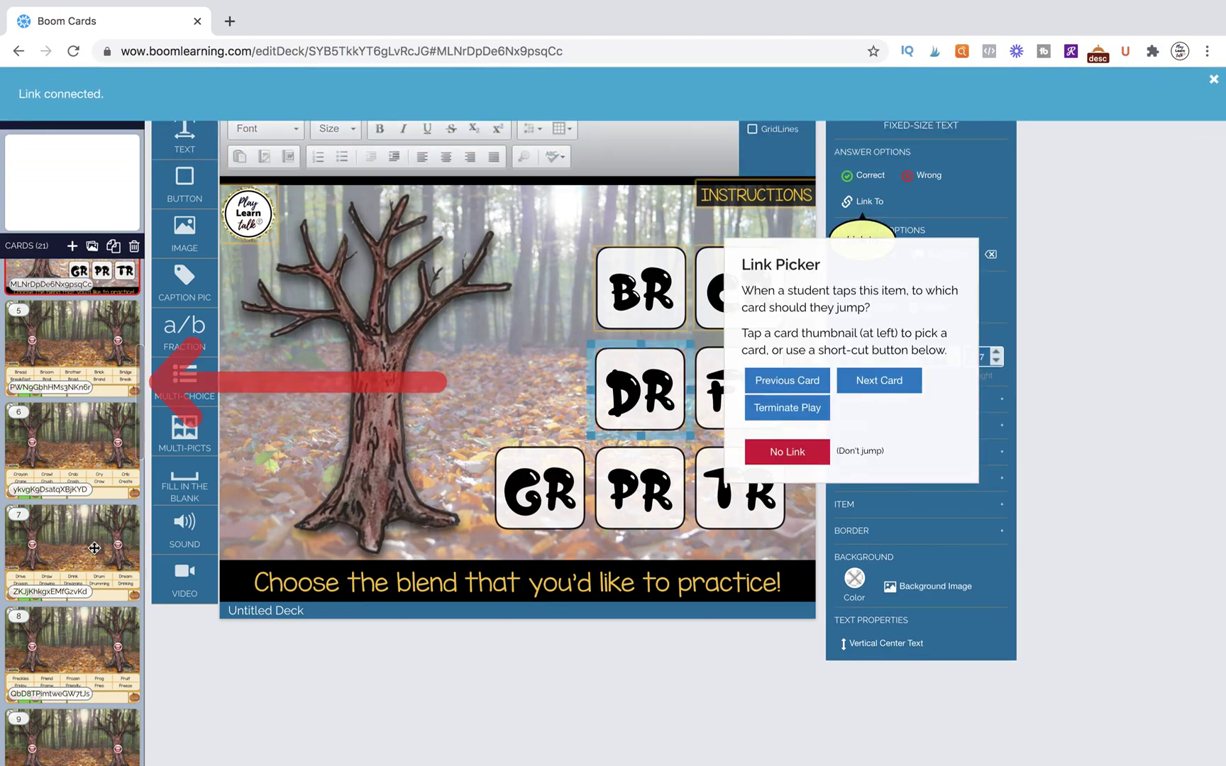
pyautogui.click(100, 560)
pyautogui.click(752, 383)
pyautogui.click(864, 201)
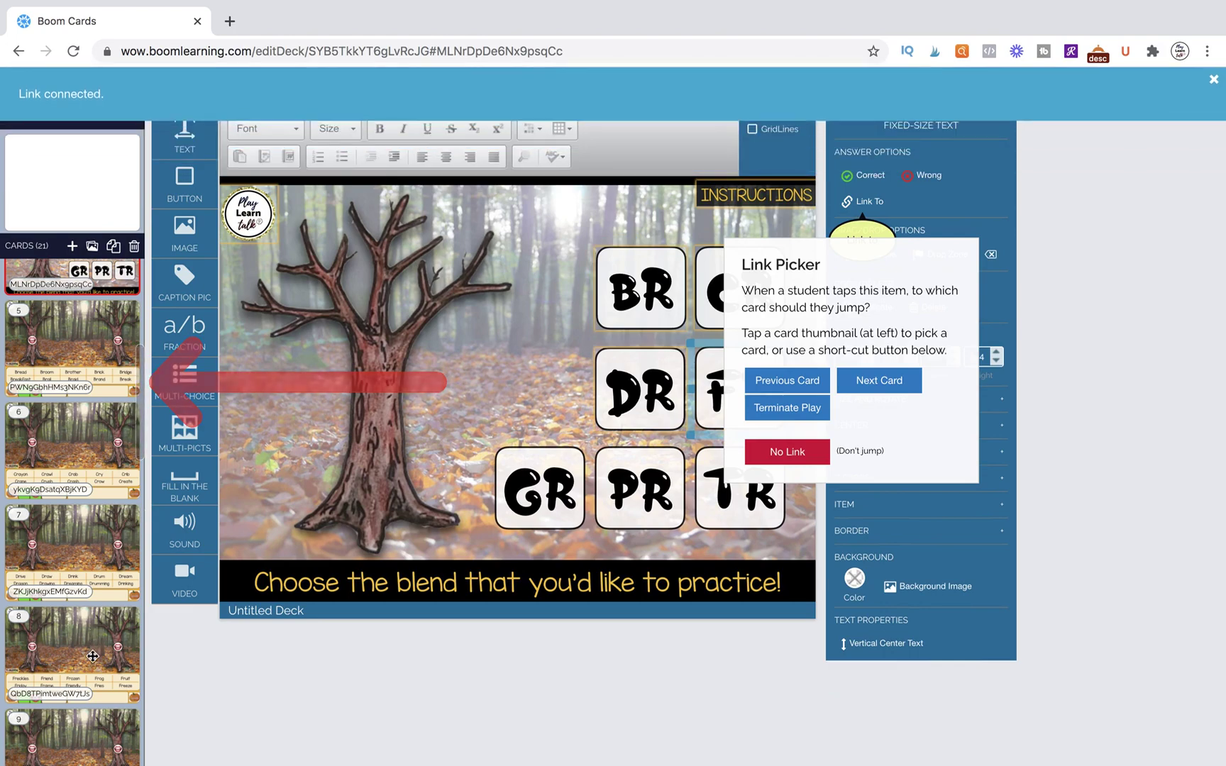
pyautogui.click(92, 656)
# Step: Link the GR, PR and TR hotspots to cards 9, 10 and 11, then open card 5
pyautogui.scroll(-4, 92, 656)
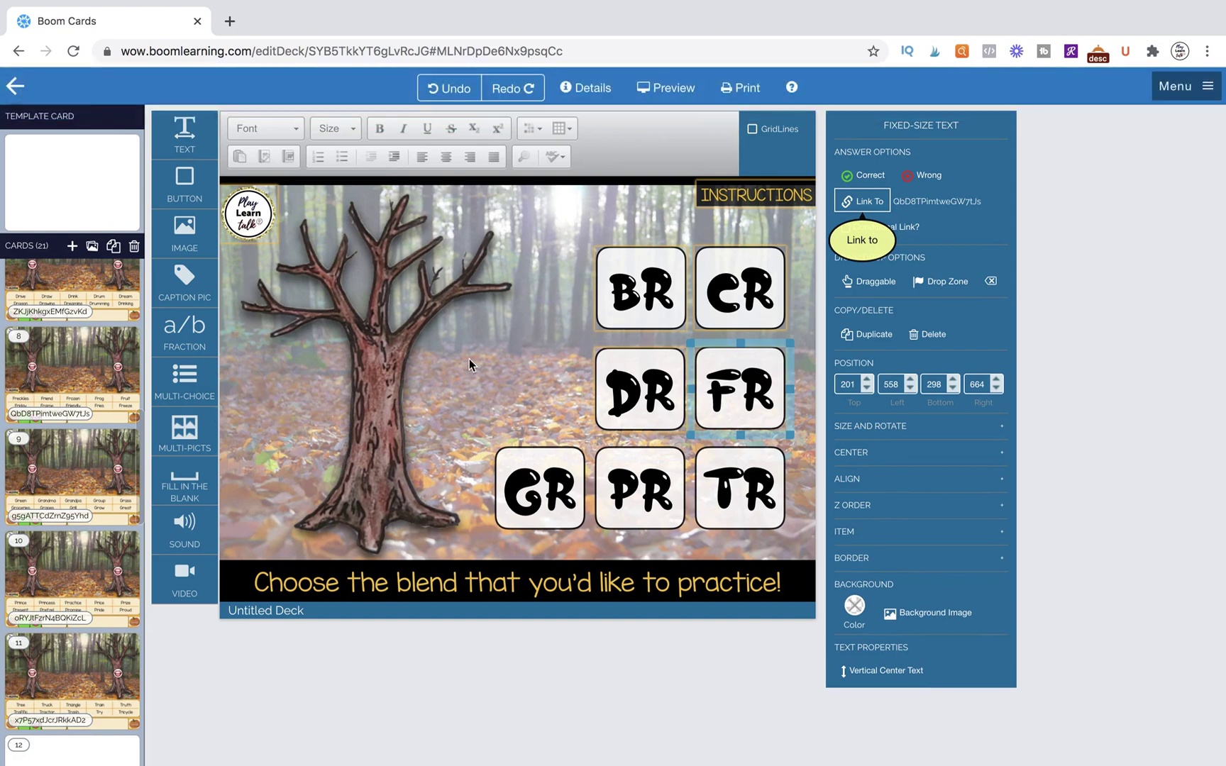
pyautogui.click(543, 488)
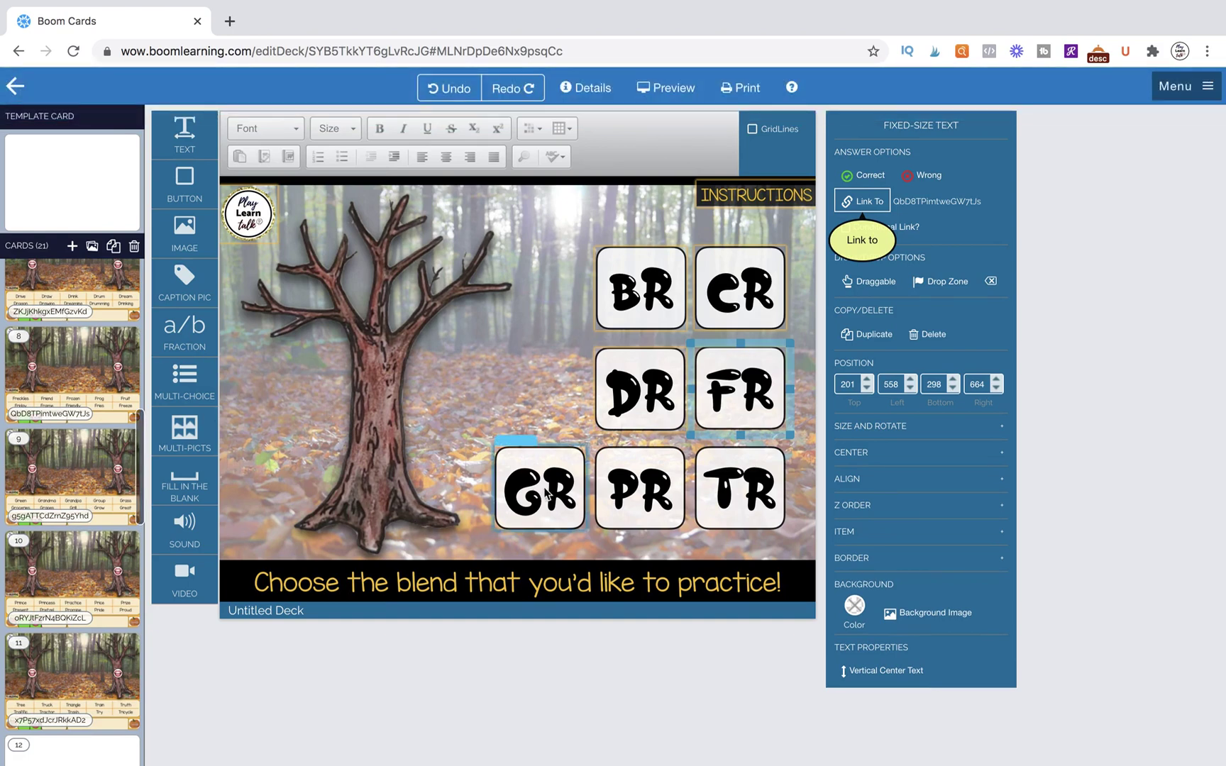
pyautogui.click(859, 201)
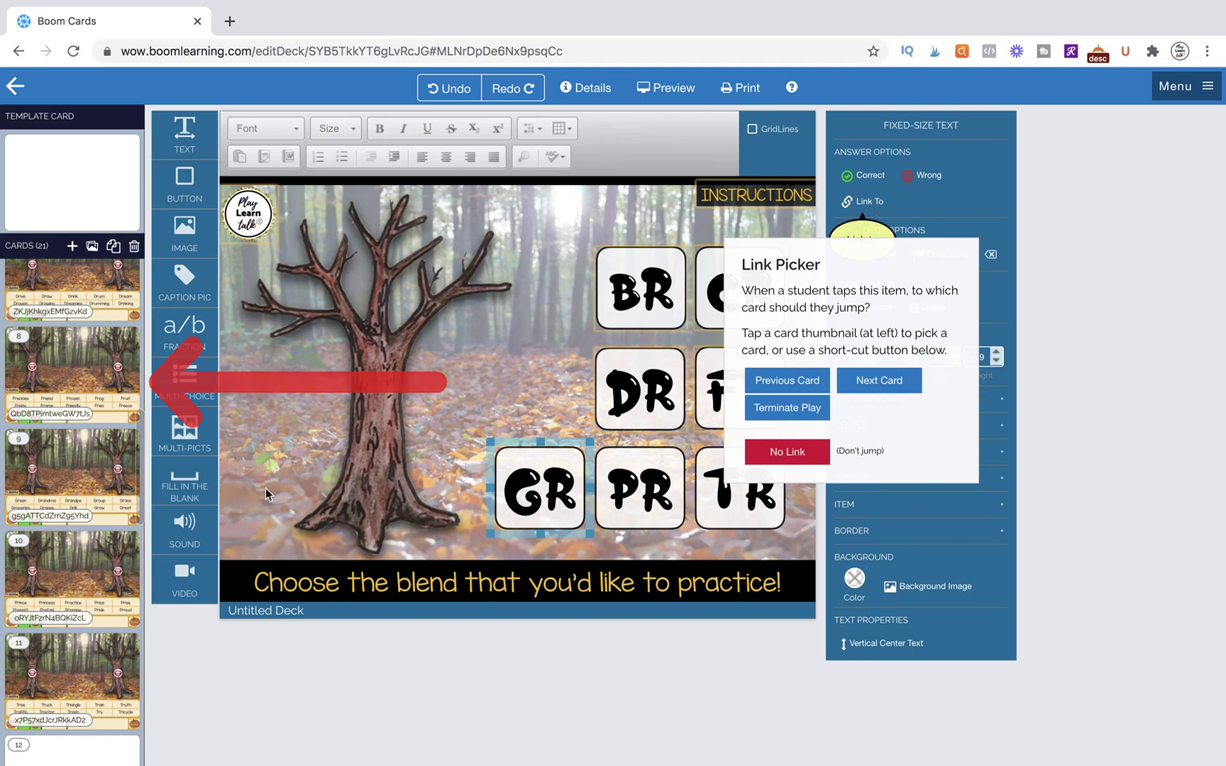
pyautogui.click(112, 479)
pyautogui.click(640, 488)
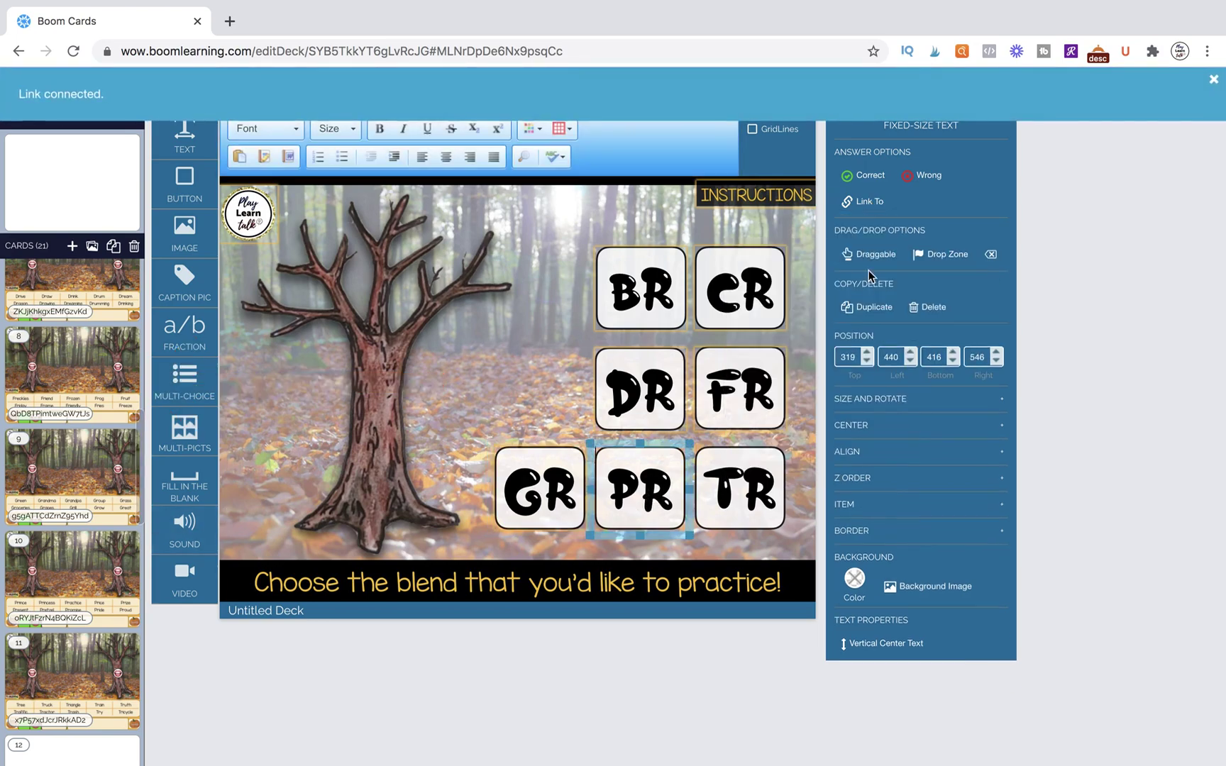
pyautogui.click(862, 202)
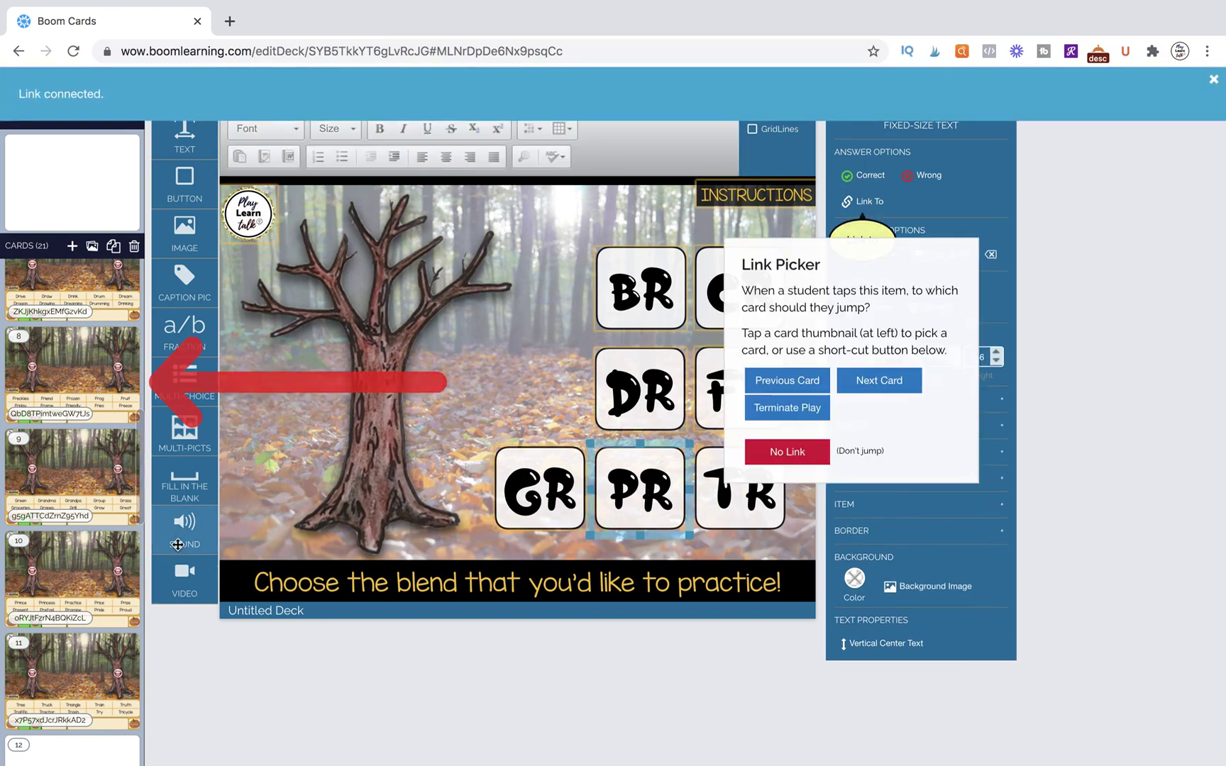
pyautogui.click(71, 575)
pyautogui.click(708, 487)
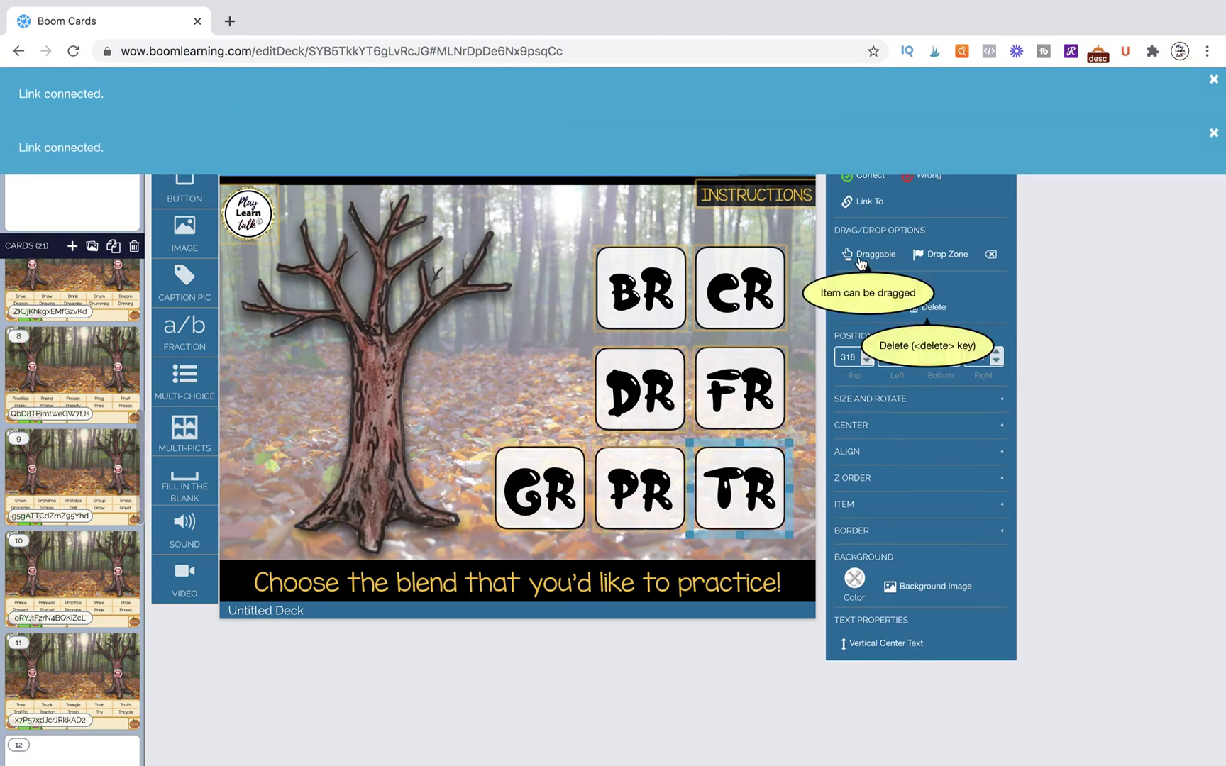
pyautogui.click(862, 202)
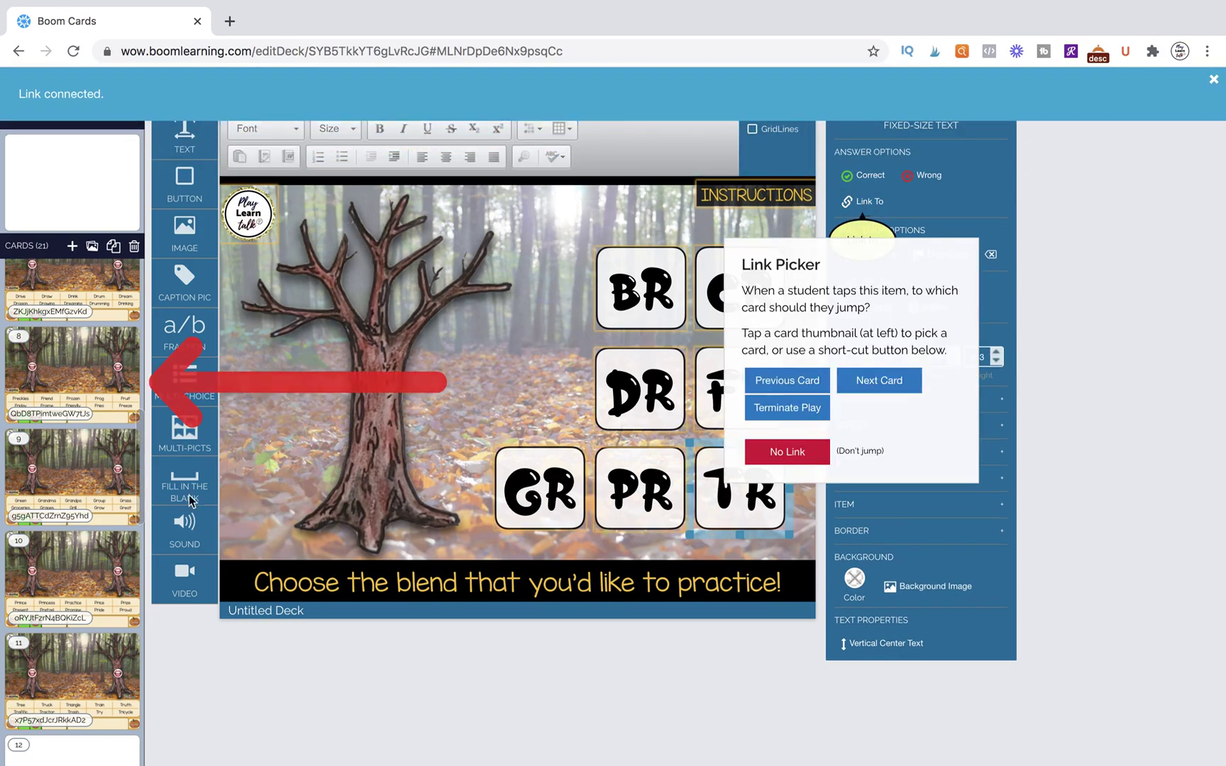
pyautogui.click(60, 677)
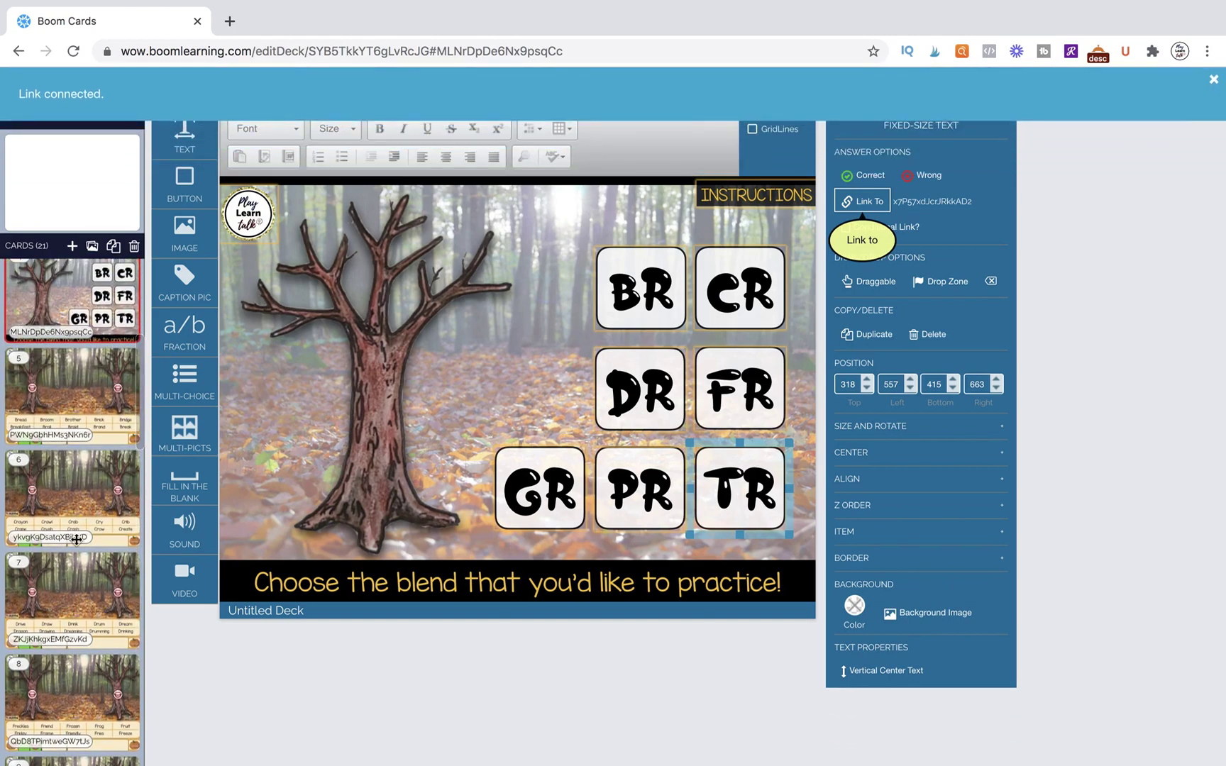
pyautogui.click(75, 413)
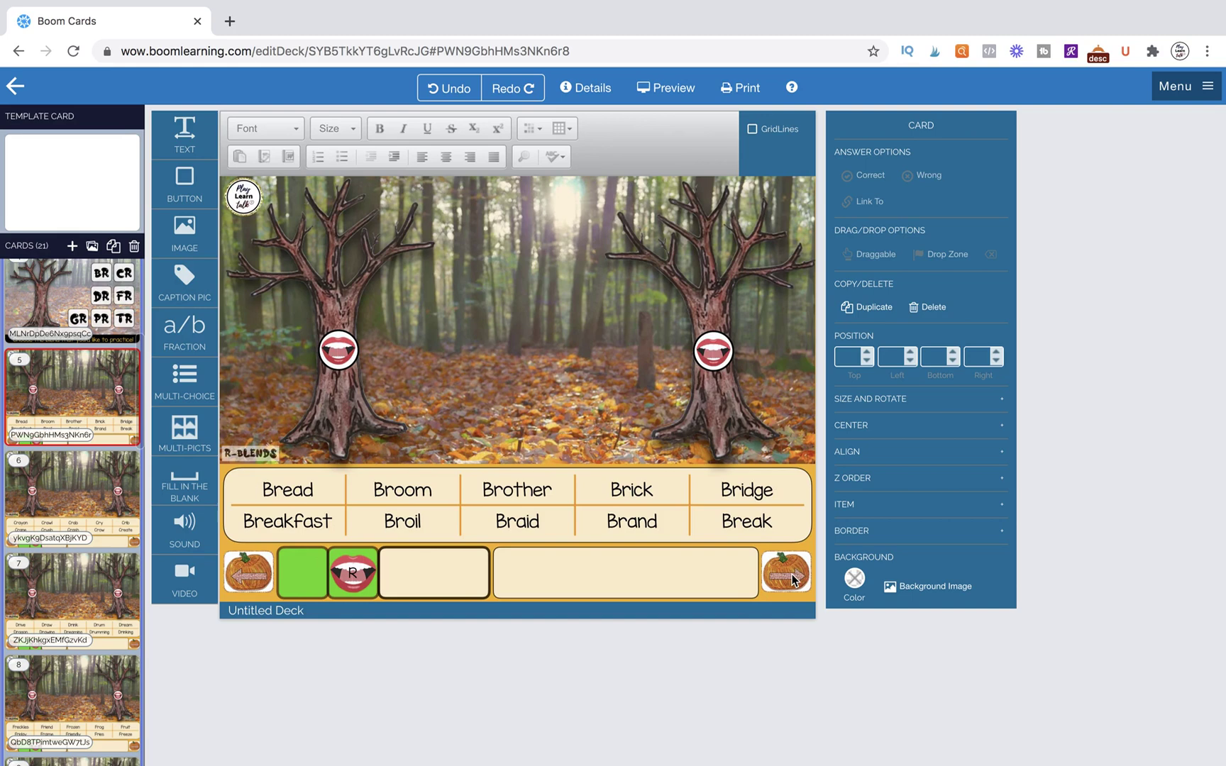
# Step: Open card 11, the TR word card with Tree, Truck, Triangle, Train and Tricycle
pyautogui.scroll(-5, 53, 643)
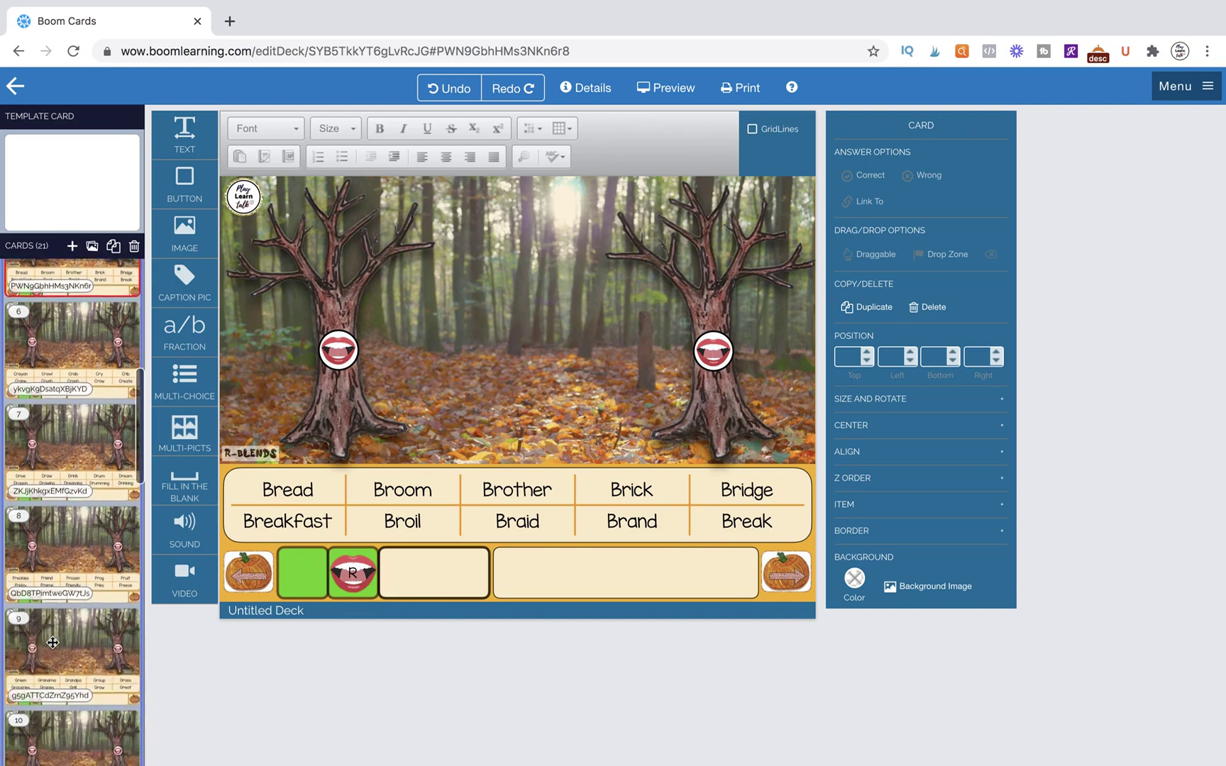
pyautogui.scroll(-1, 53, 643)
pyautogui.click(57, 641)
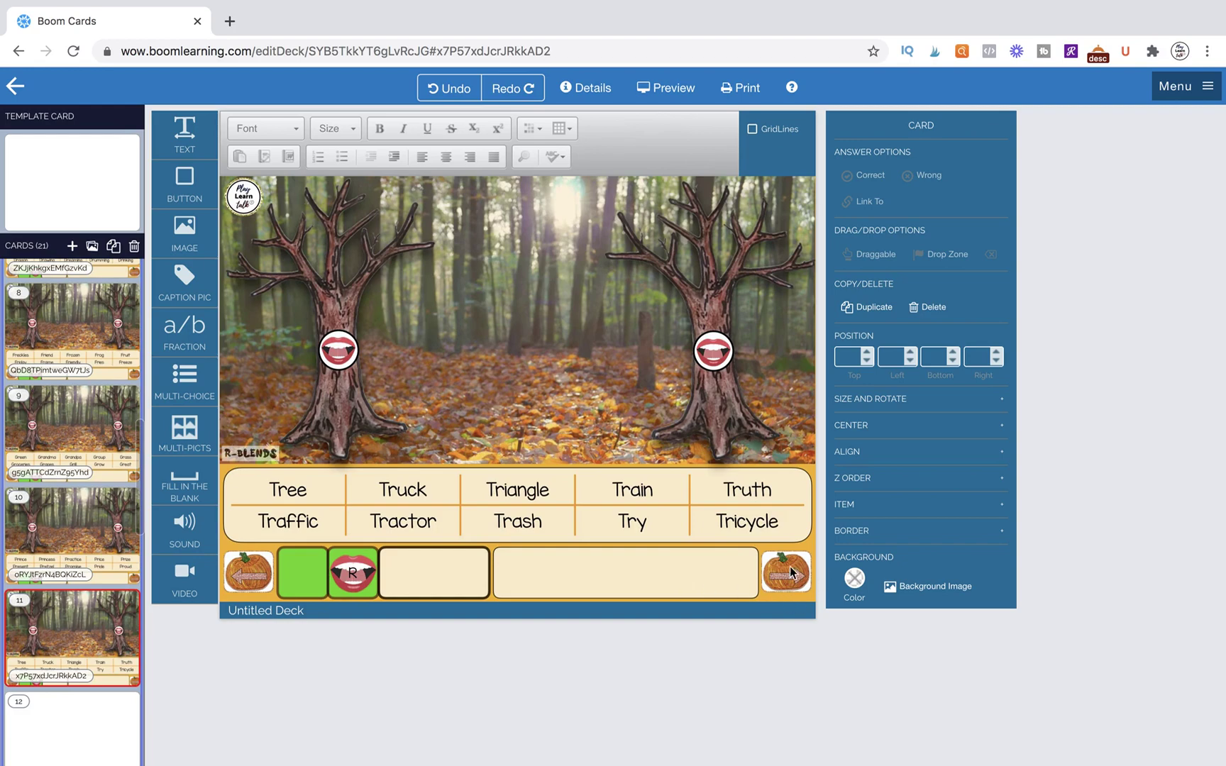
pyautogui.scroll(5, 84, 488)
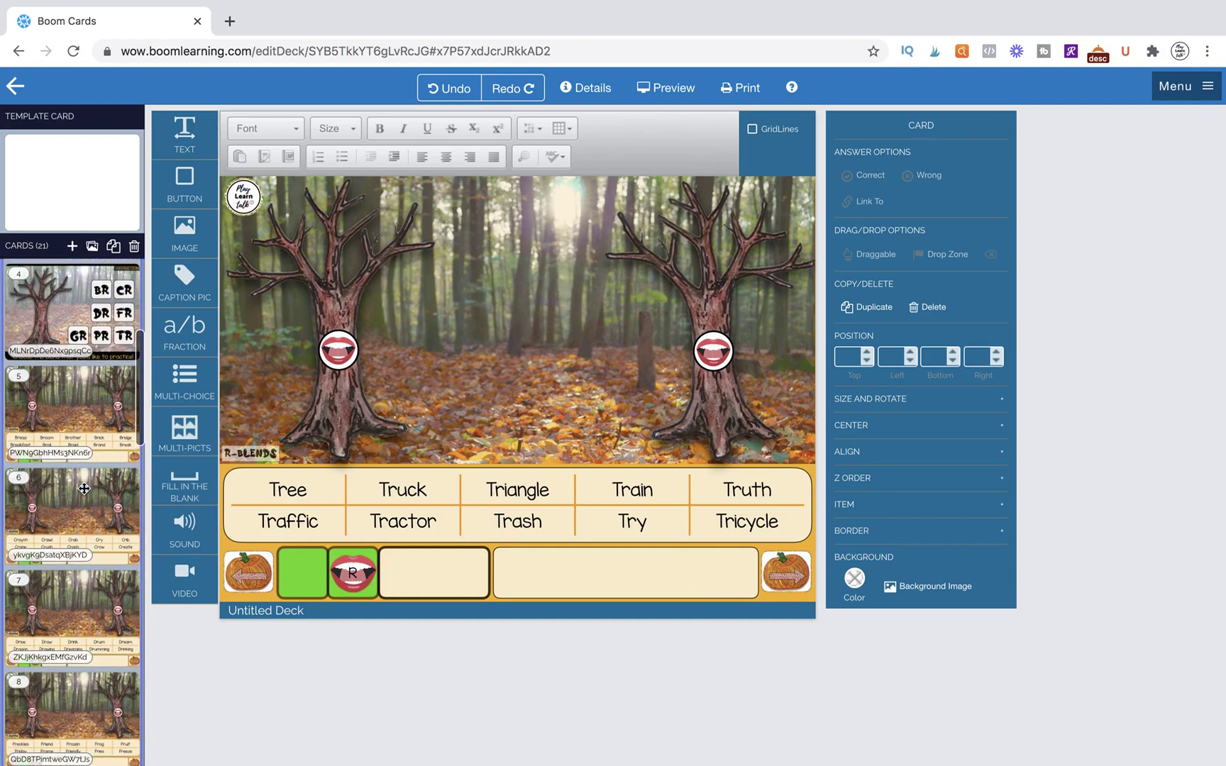